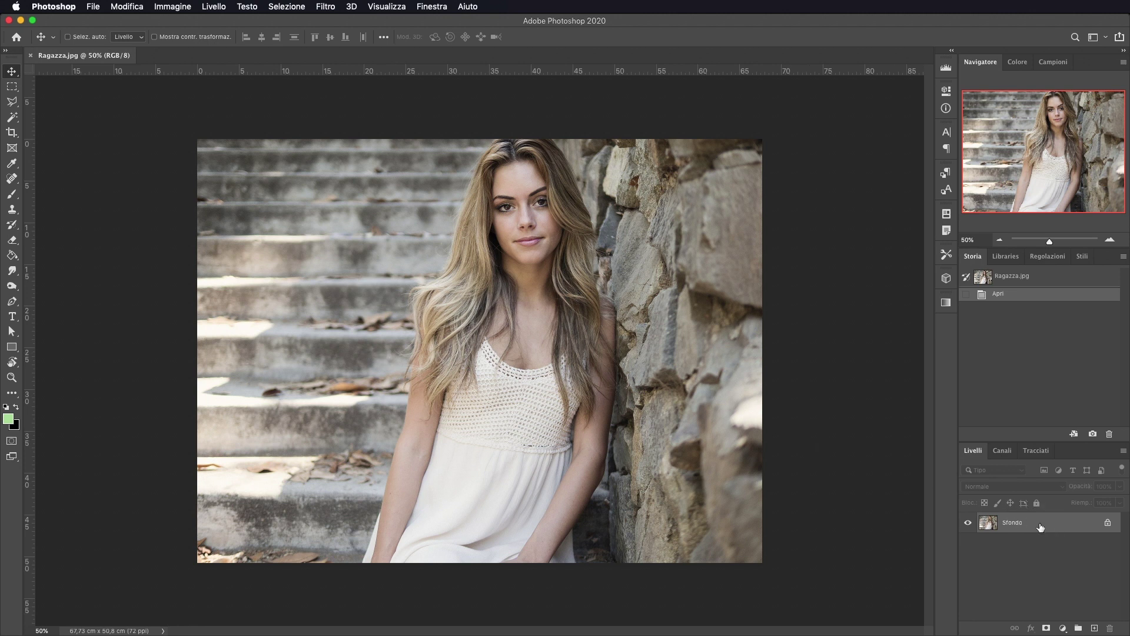
# Step: Duplicate the Sfondo background layer and convert the copy to a smart object
pyautogui.press('super')
pyautogui.press('super+j')
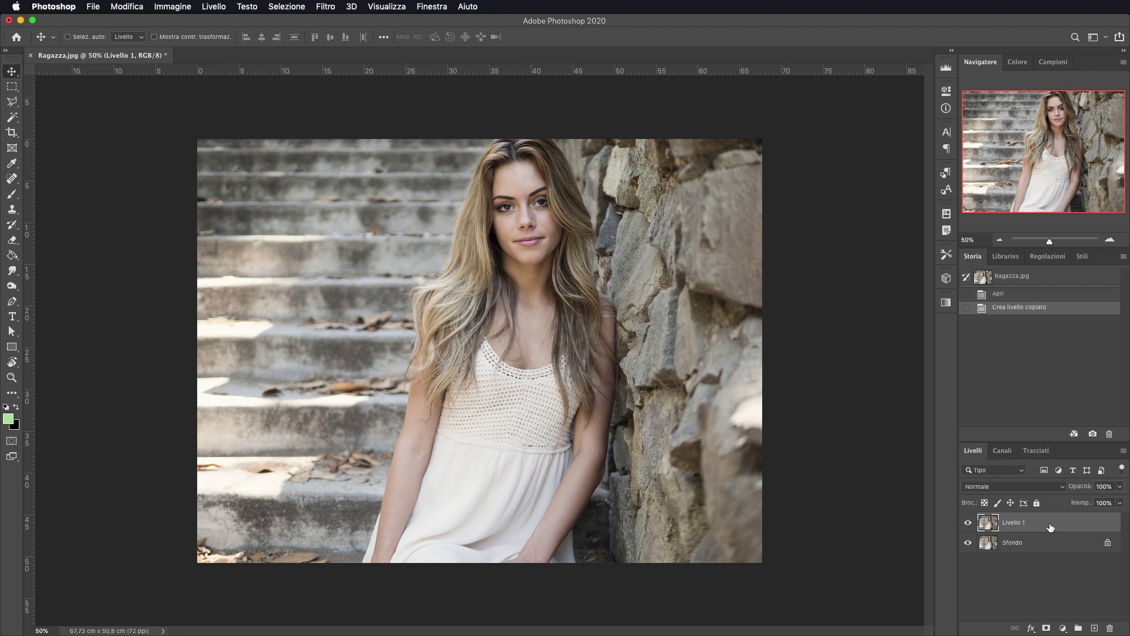
pyautogui.rightClick(1051, 526)
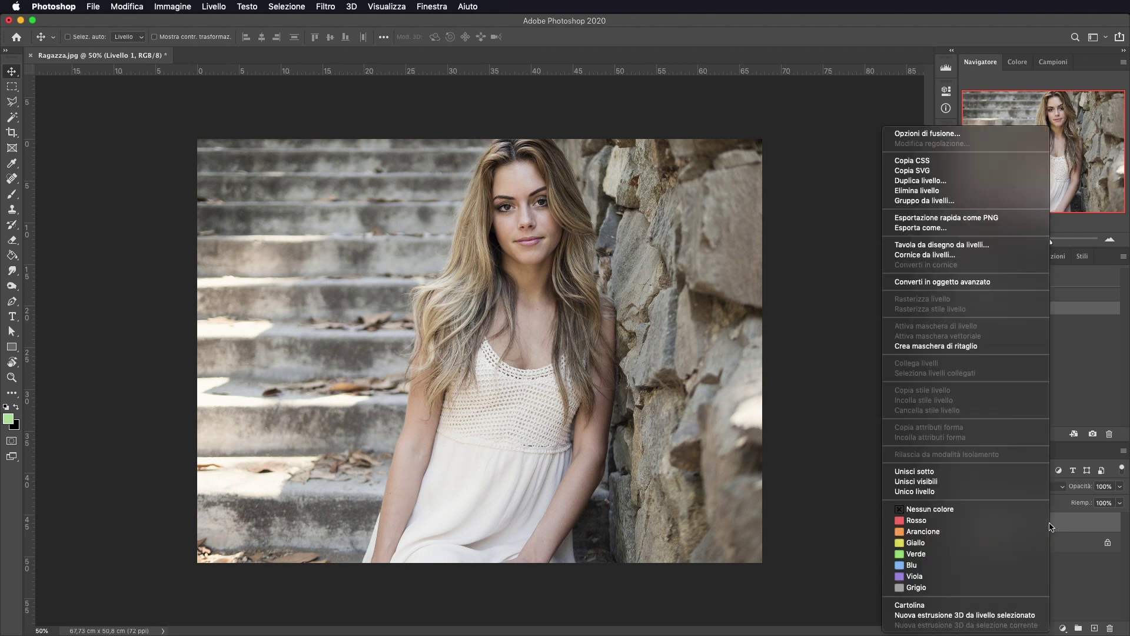
pyautogui.click(949, 283)
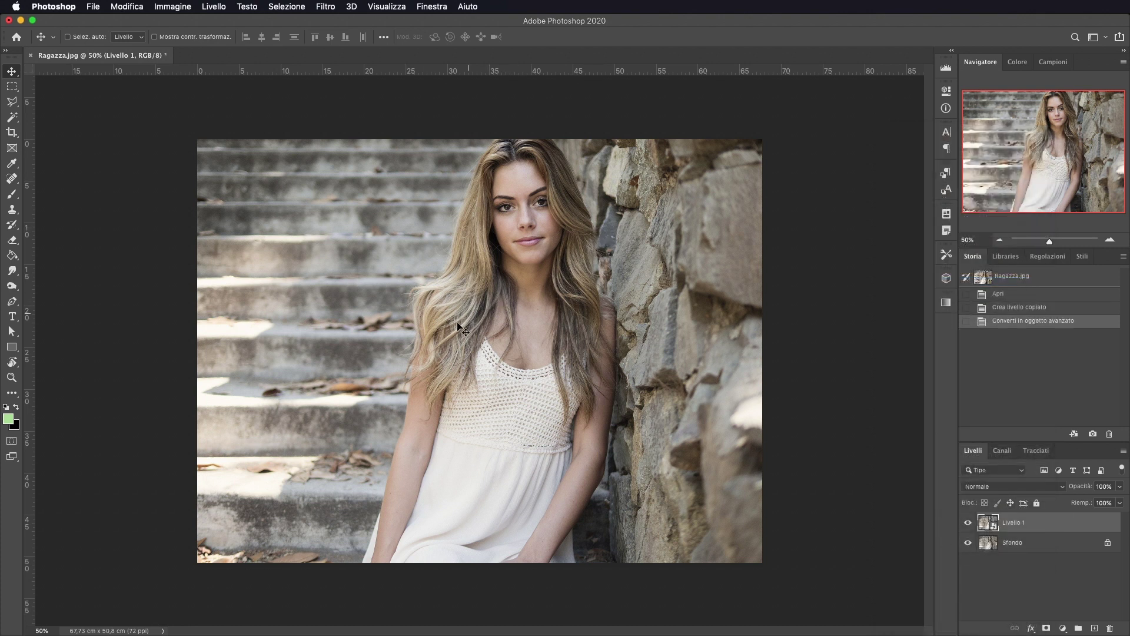
# Step: Add a Hue/Saturation (Tonalità/saturazione) adjustment layer above Livello 1 with the saturation set to -100
pyautogui.click(1063, 629)
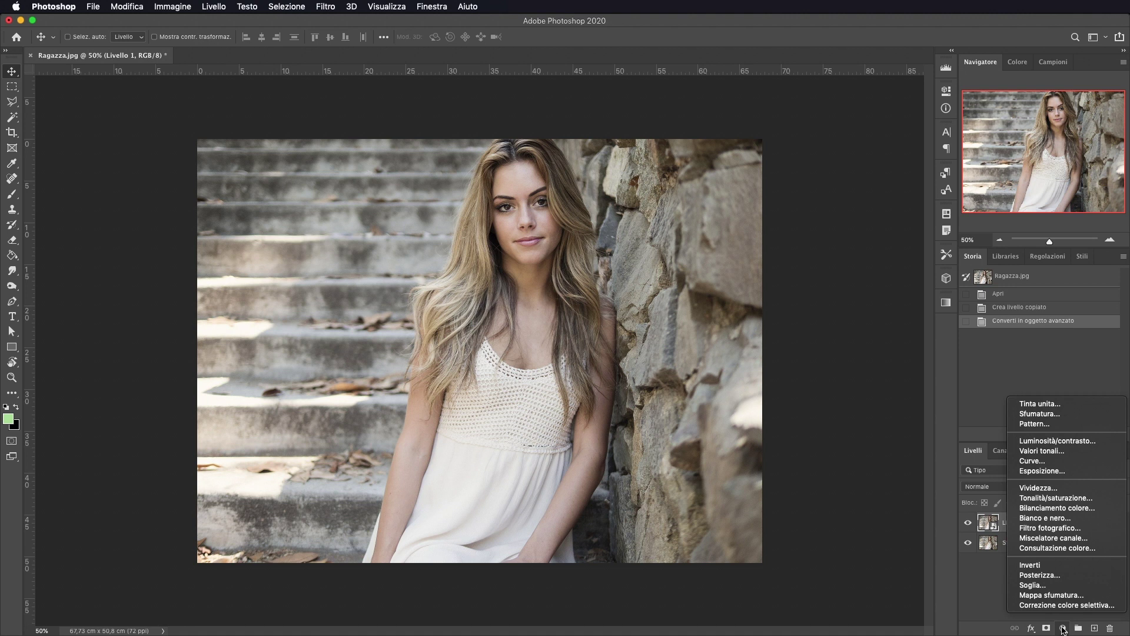
pyautogui.click(1072, 499)
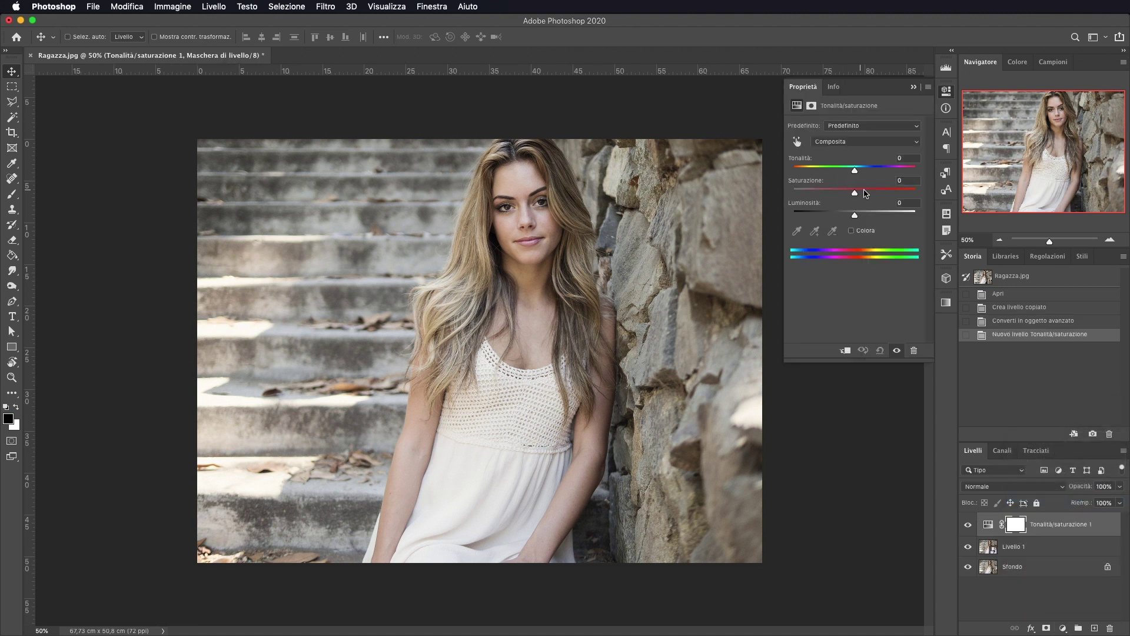
pyautogui.moveTo(854, 193); pyautogui.dragTo(754, 190)
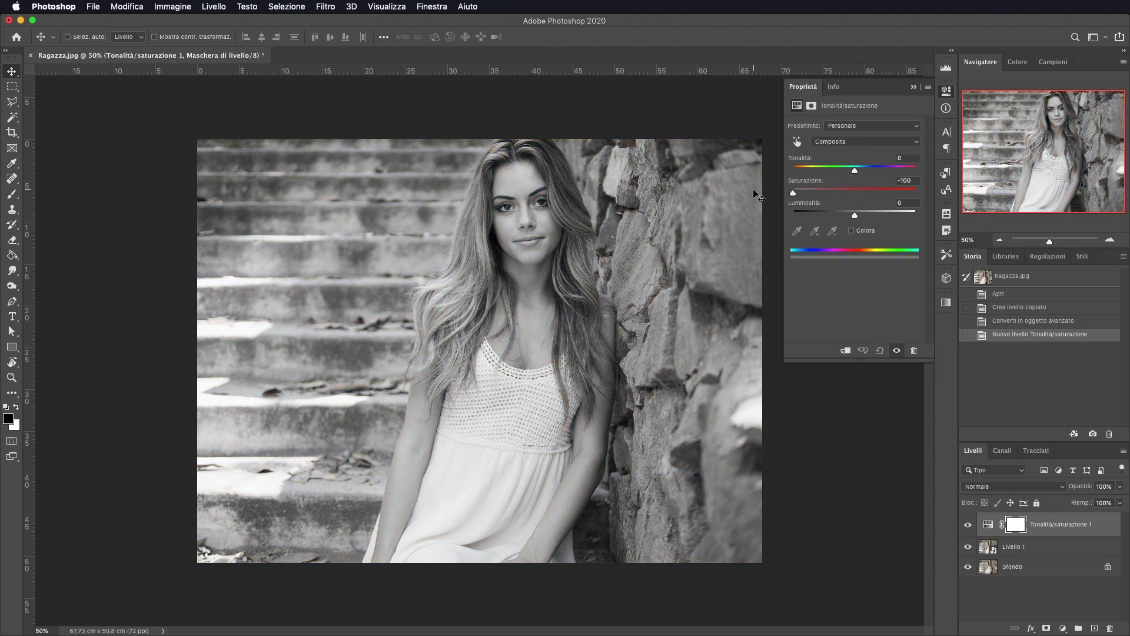
pyautogui.click(915, 89)
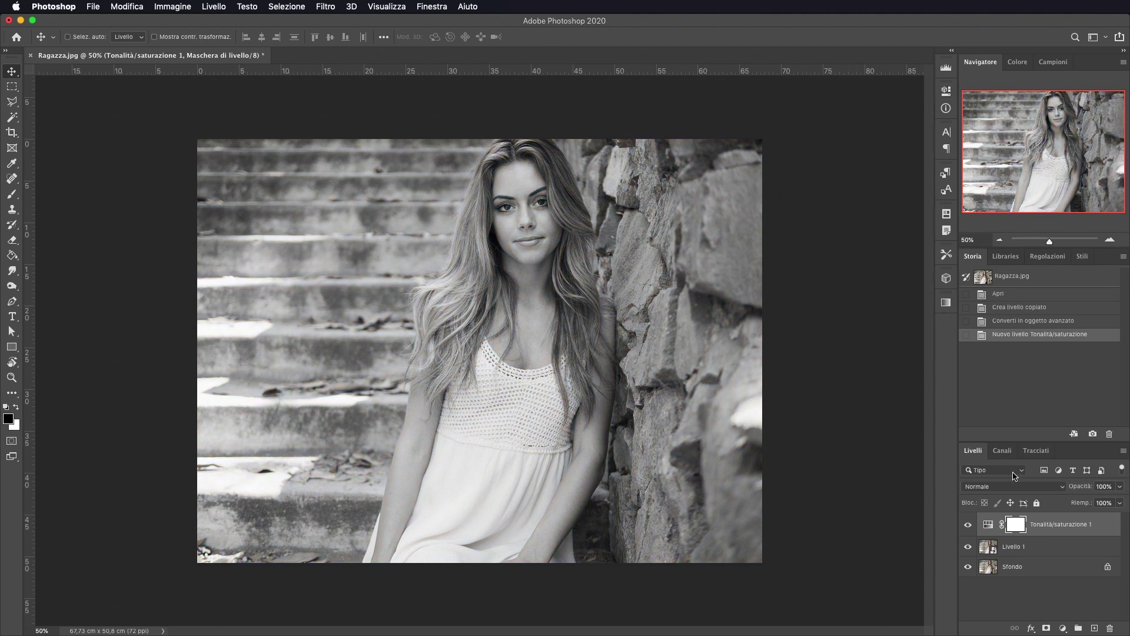
# Step: Set the blend mode of Livello 1 to Color Dodge (Colore scherma) and invert the layer's colours
pyautogui.click(1028, 553)
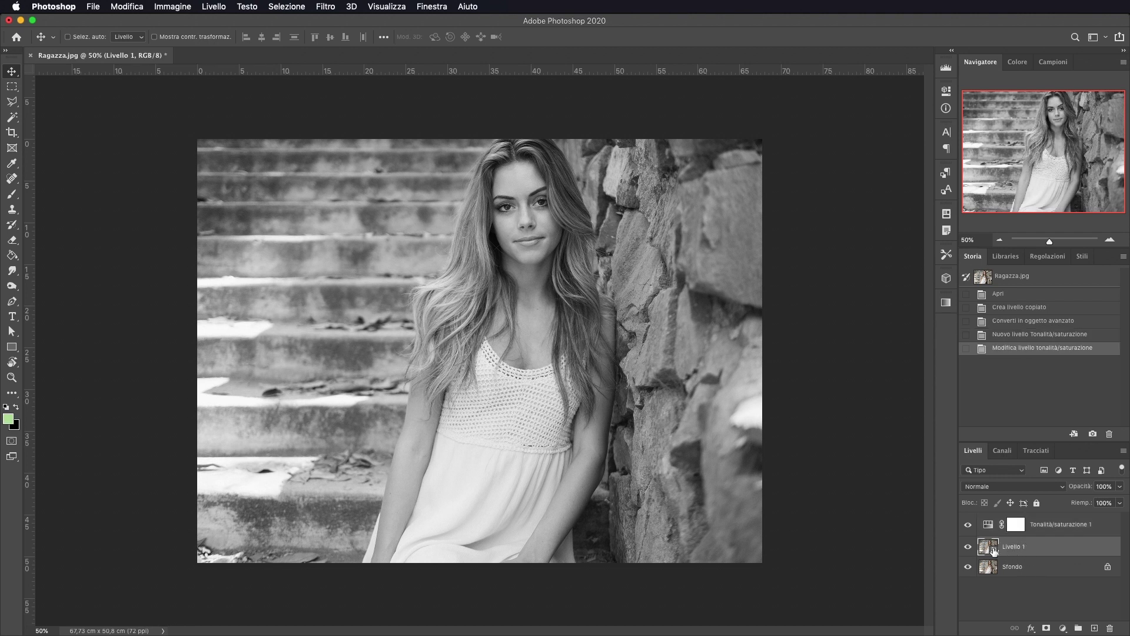
pyautogui.click(1043, 491)
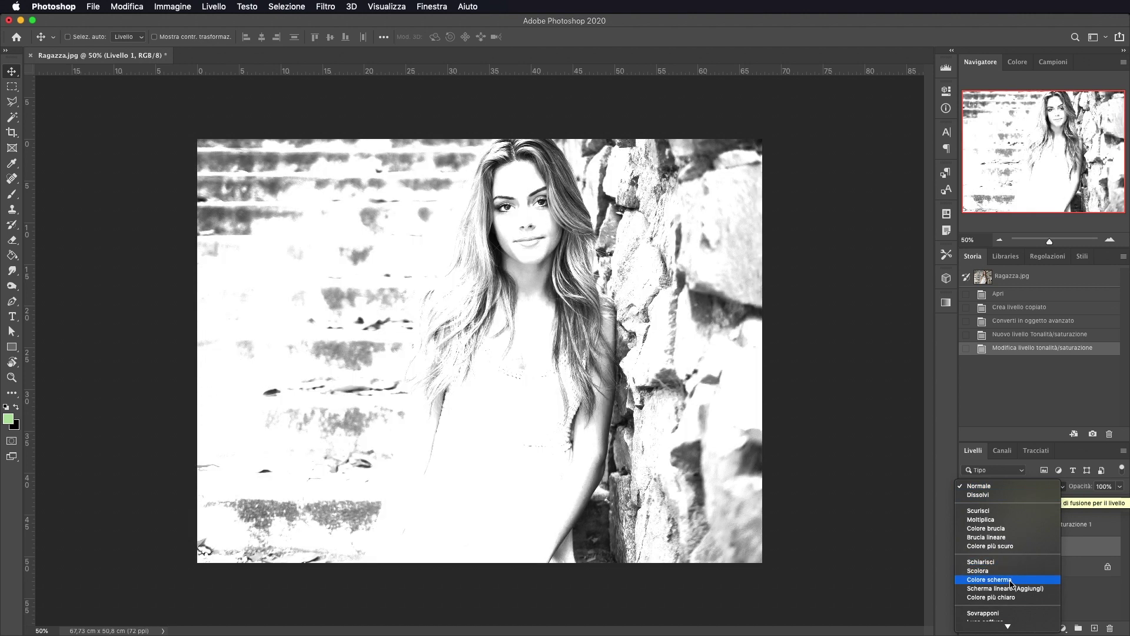
pyautogui.click(1011, 580)
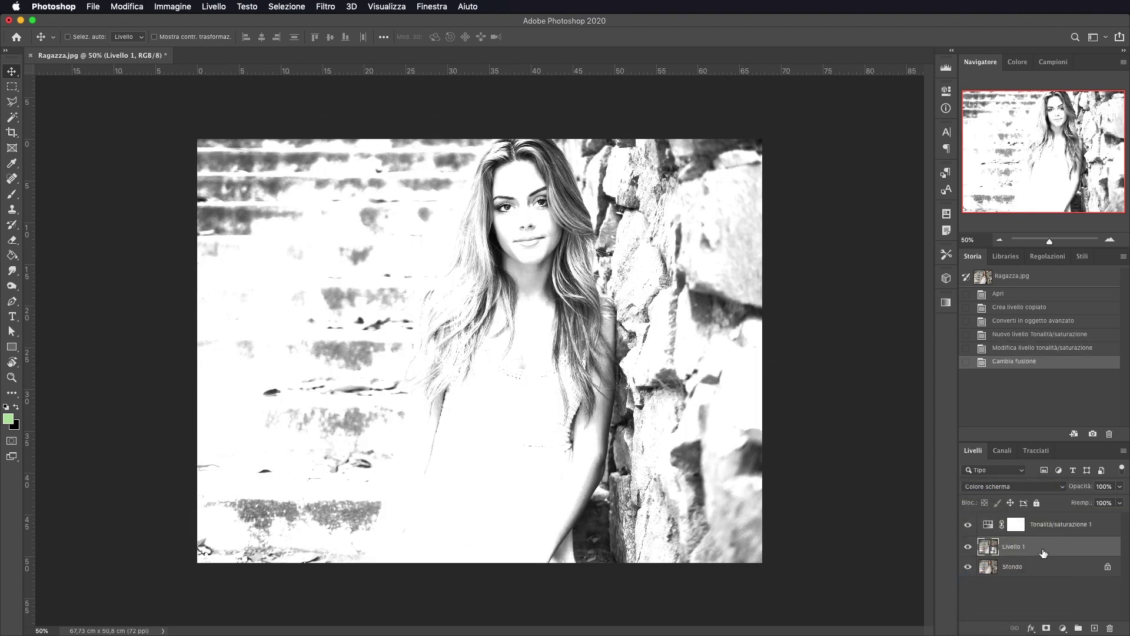
pyautogui.press('super+i')
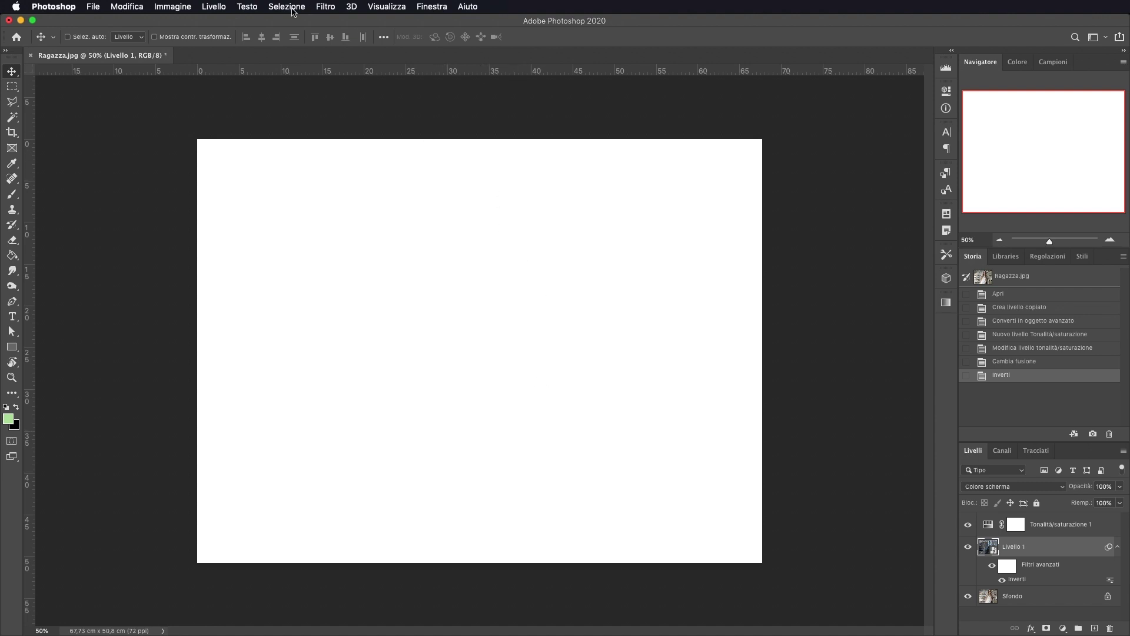
# Step: Apply a Gaussian Blur (Controllo sfocatura) smart filter with a radius of 16.2 pixels to Livello 1
pyautogui.click(330, 8)
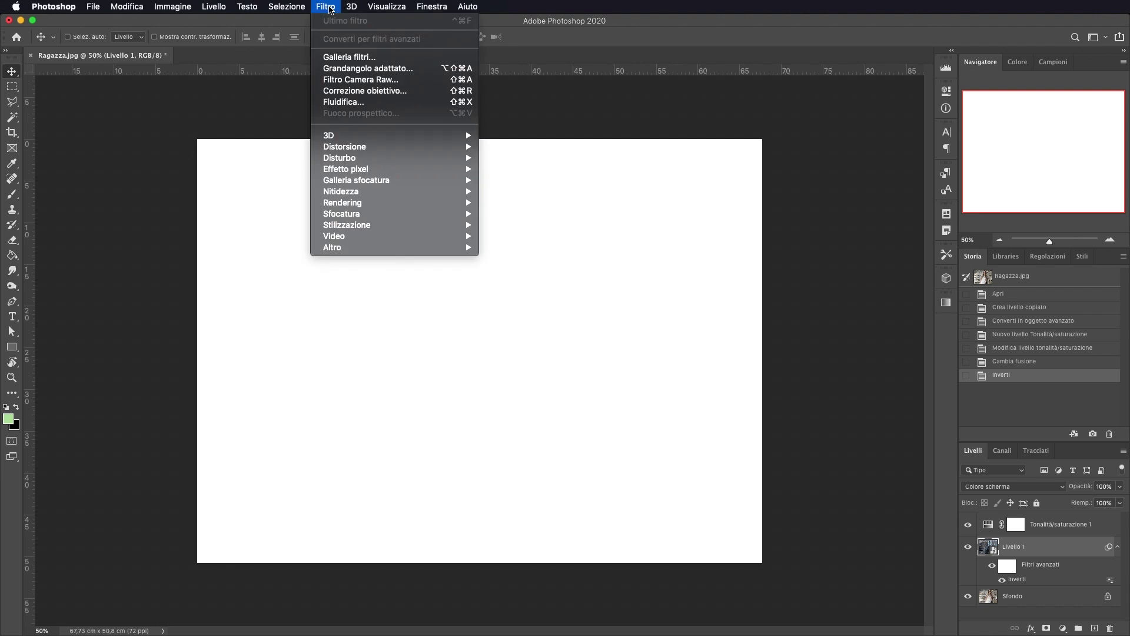
pyautogui.moveTo(359, 215)
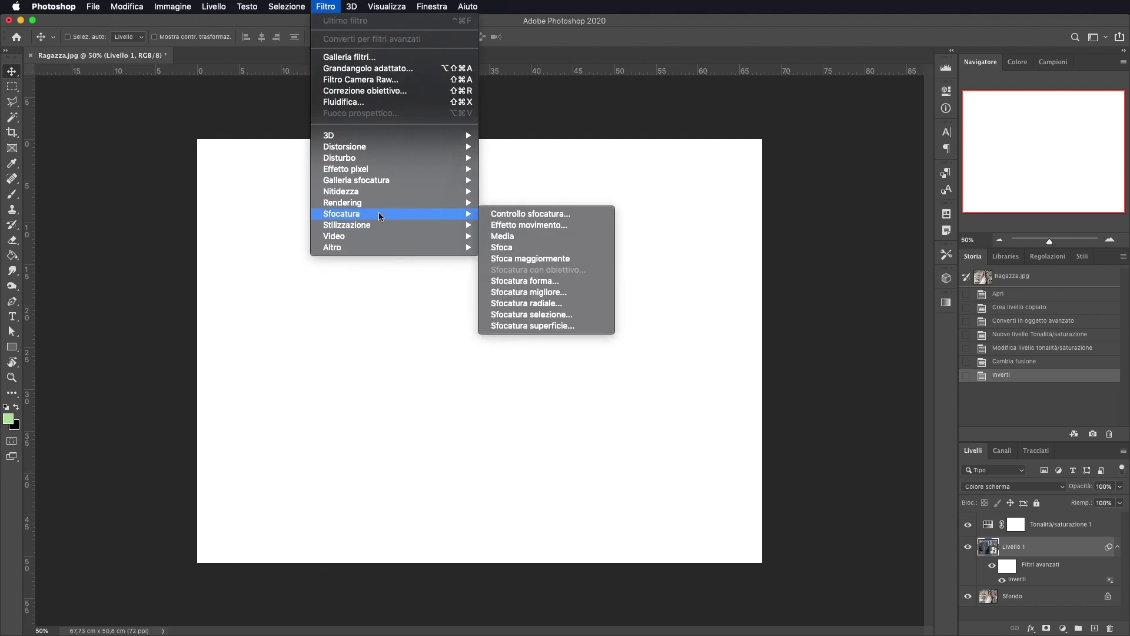
pyautogui.click(556, 217)
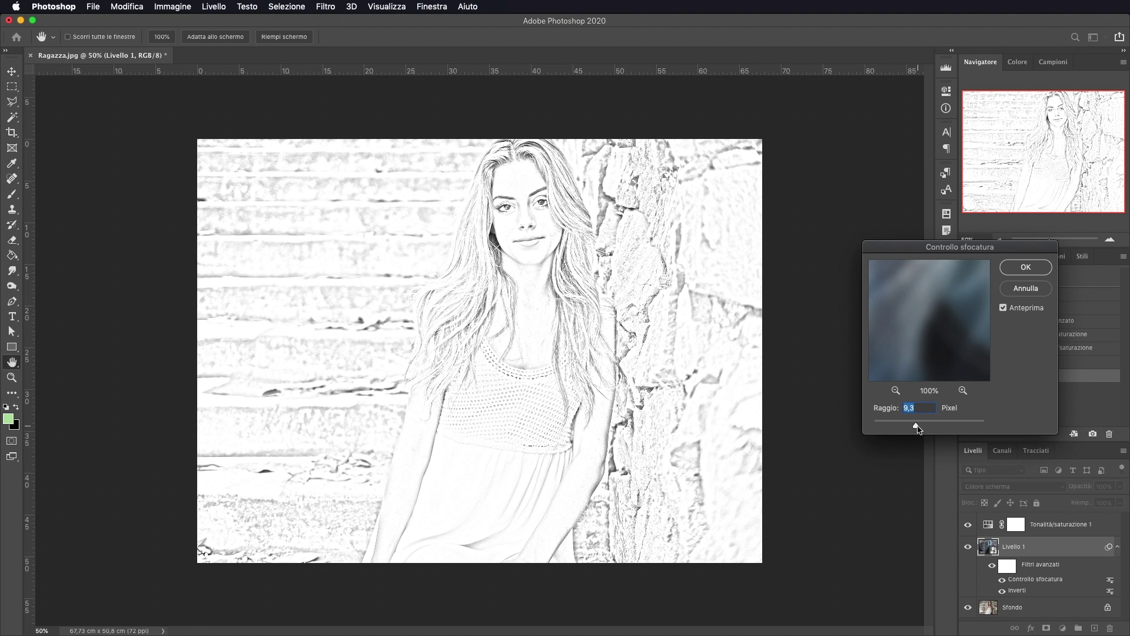
pyautogui.moveTo(917, 428); pyautogui.dragTo(915, 430)
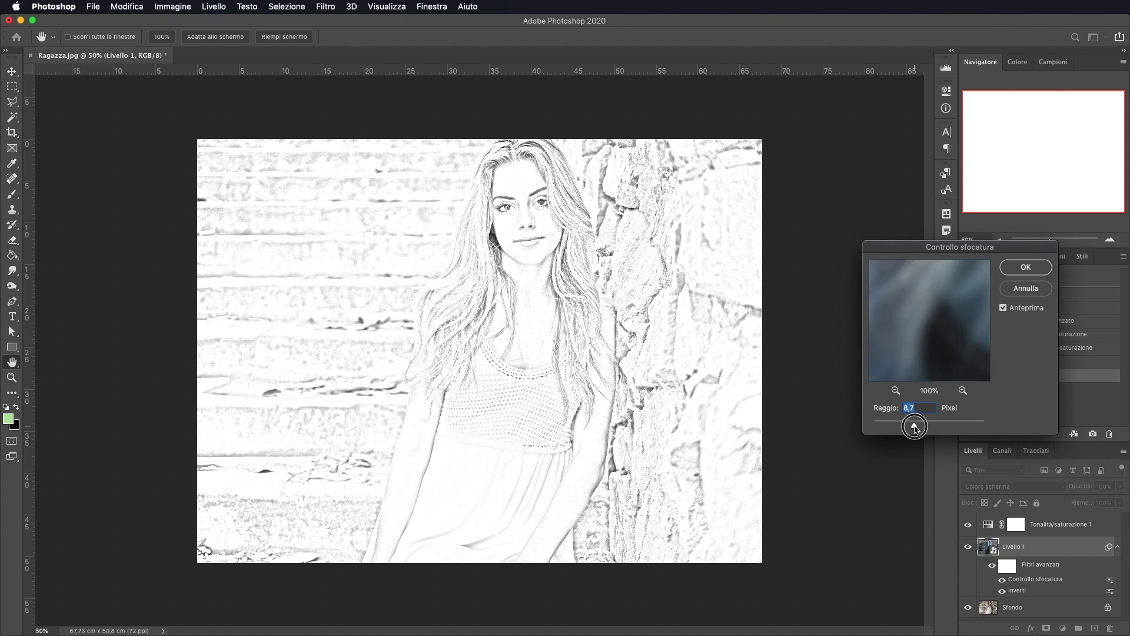
pyautogui.moveTo(916, 429); pyautogui.dragTo(960, 430)
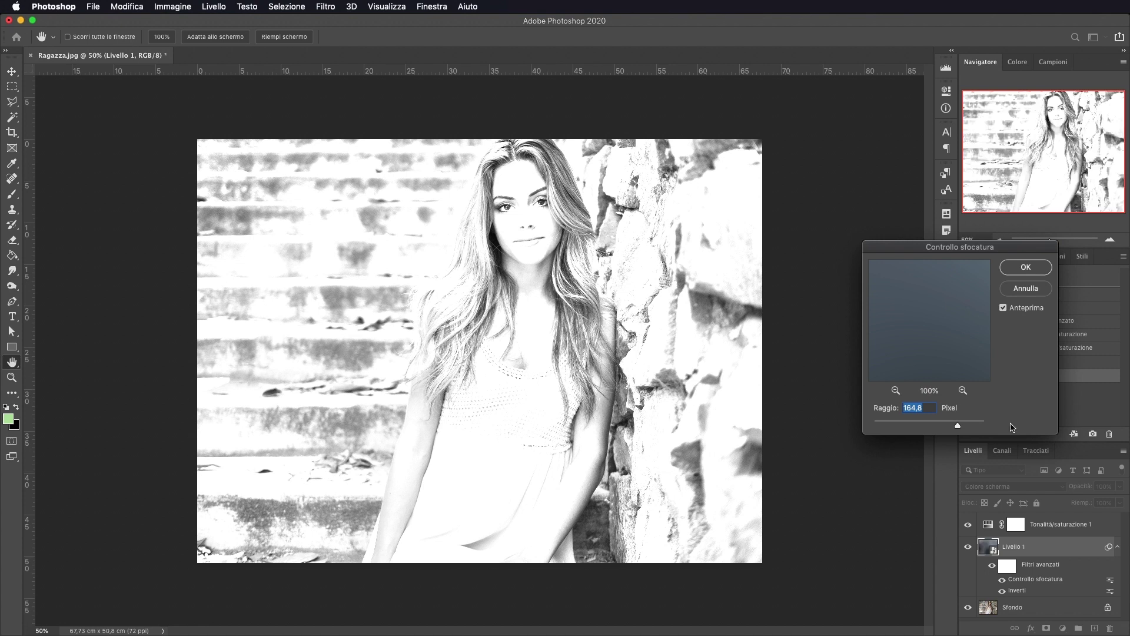
pyautogui.moveTo(957, 425); pyautogui.dragTo(923, 427)
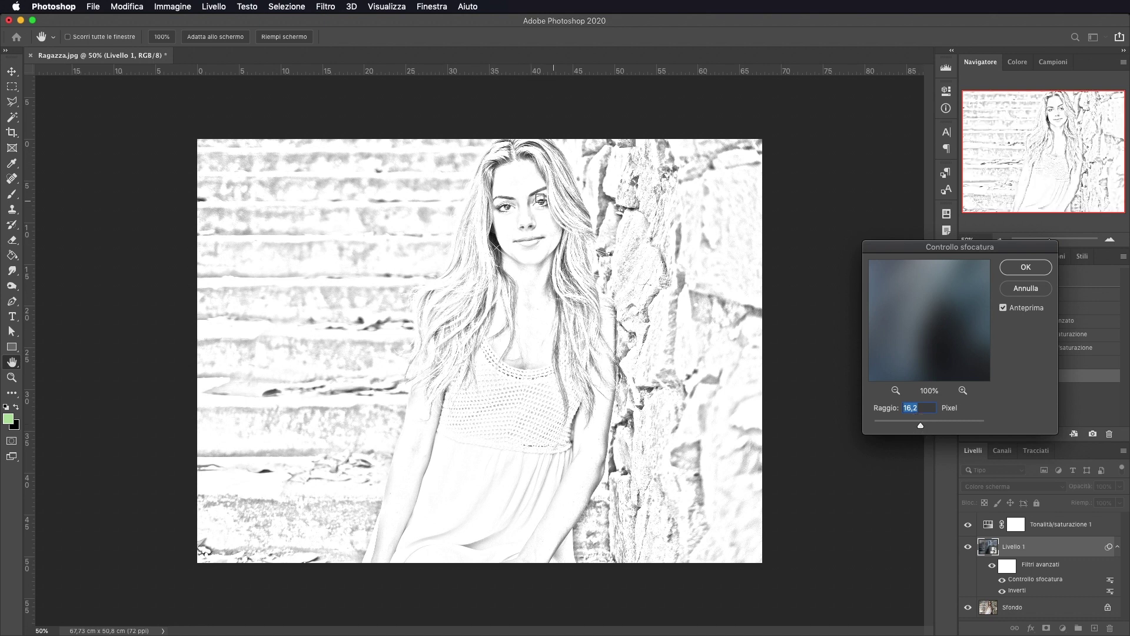
pyautogui.click(1027, 268)
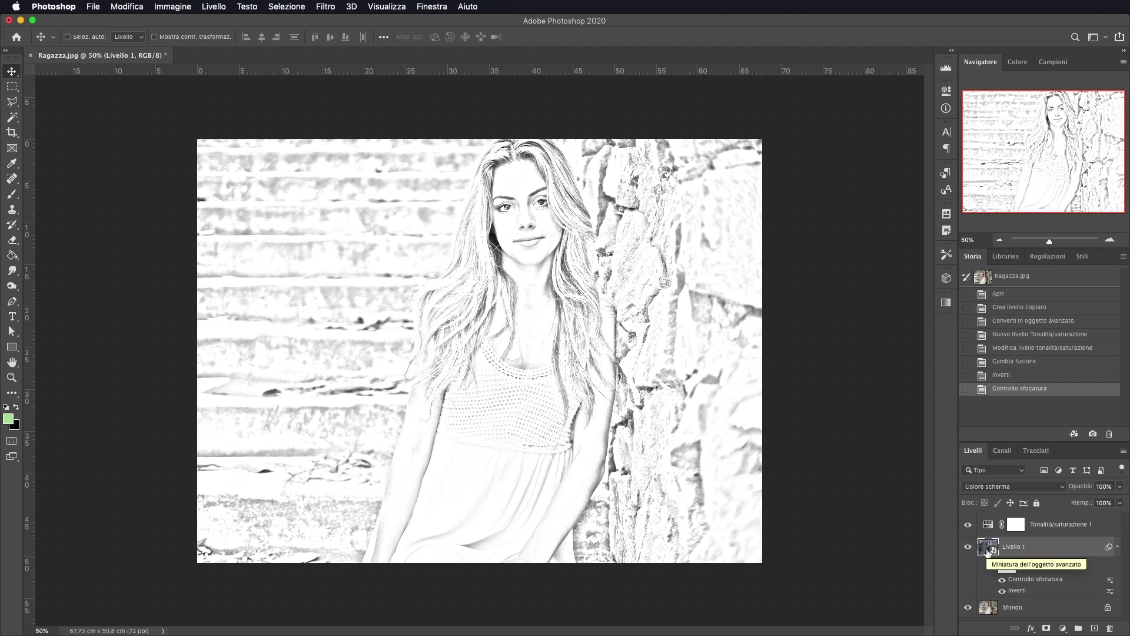
# Step: Edit the Controllo sfocatura smart filter on Livello 1, adjusting its radius to about 17.6 pixels
pyautogui.doubleClick(1041, 579)
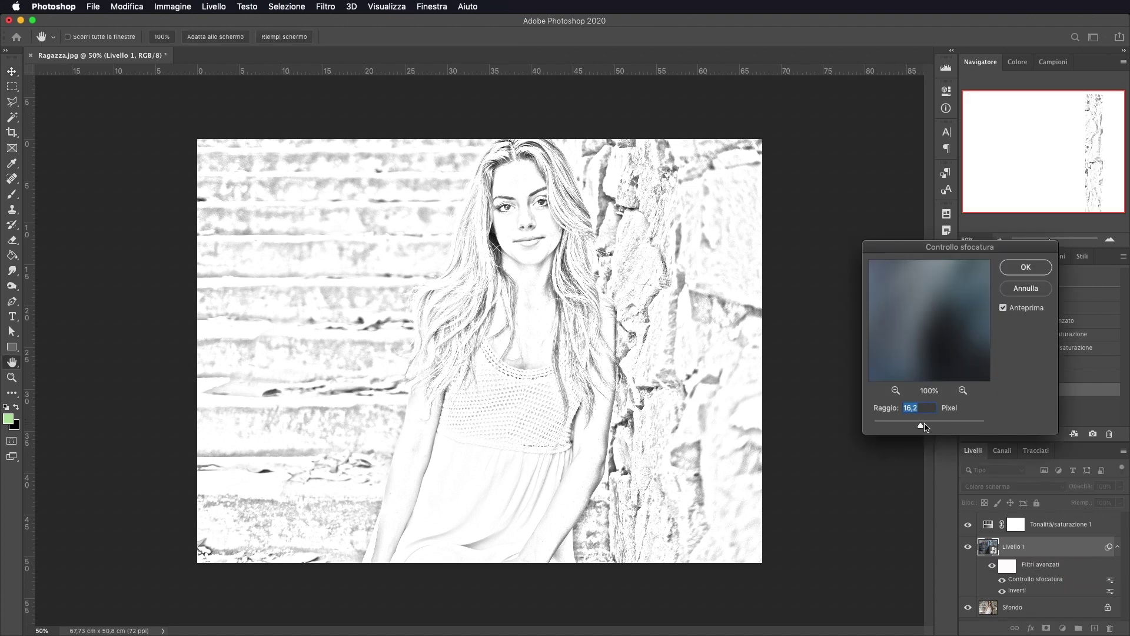
pyautogui.moveTo(922, 424); pyautogui.dragTo(921, 425)
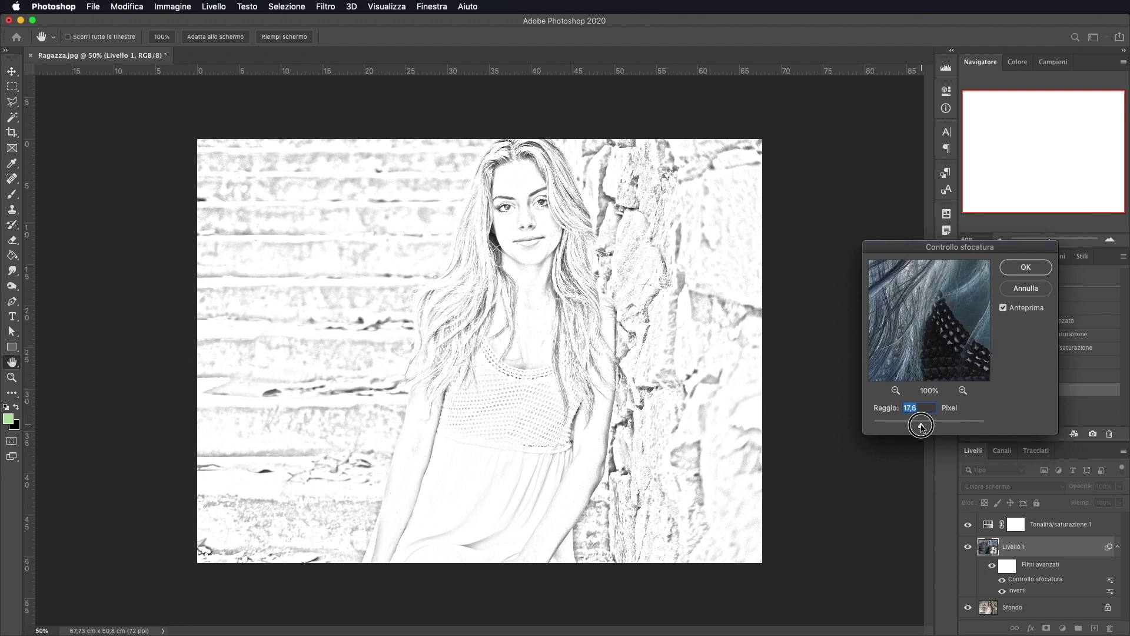
pyautogui.press('Return')
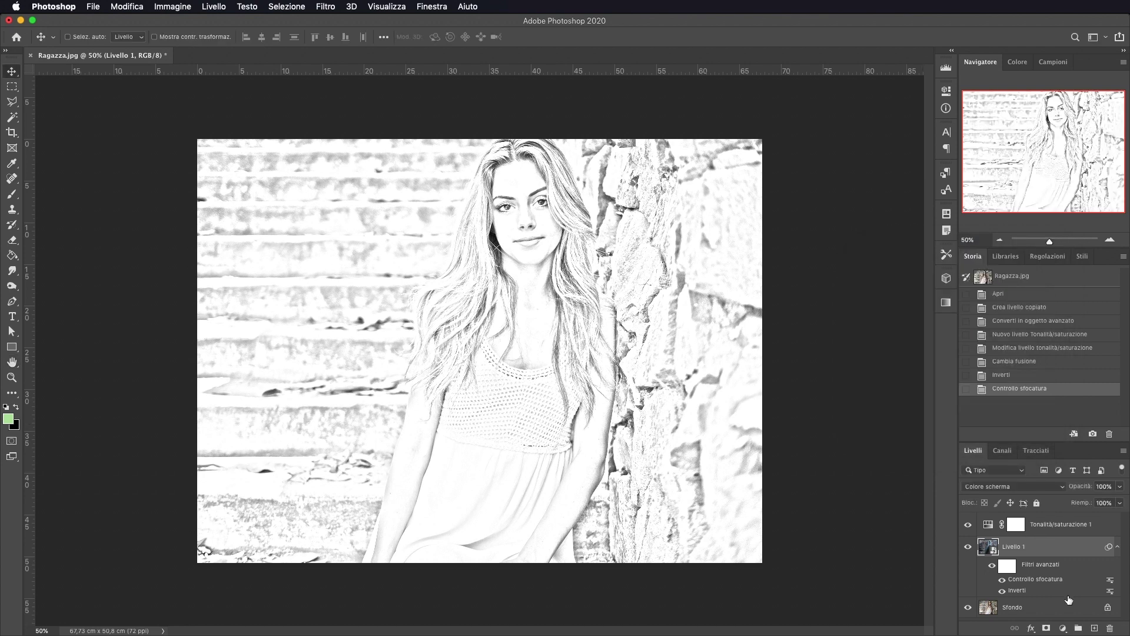
# Step: Add a Levels (Valori tonali) adjustment layer above Livello 1 with black input 52 and midtones 0.84
pyautogui.click(1063, 629)
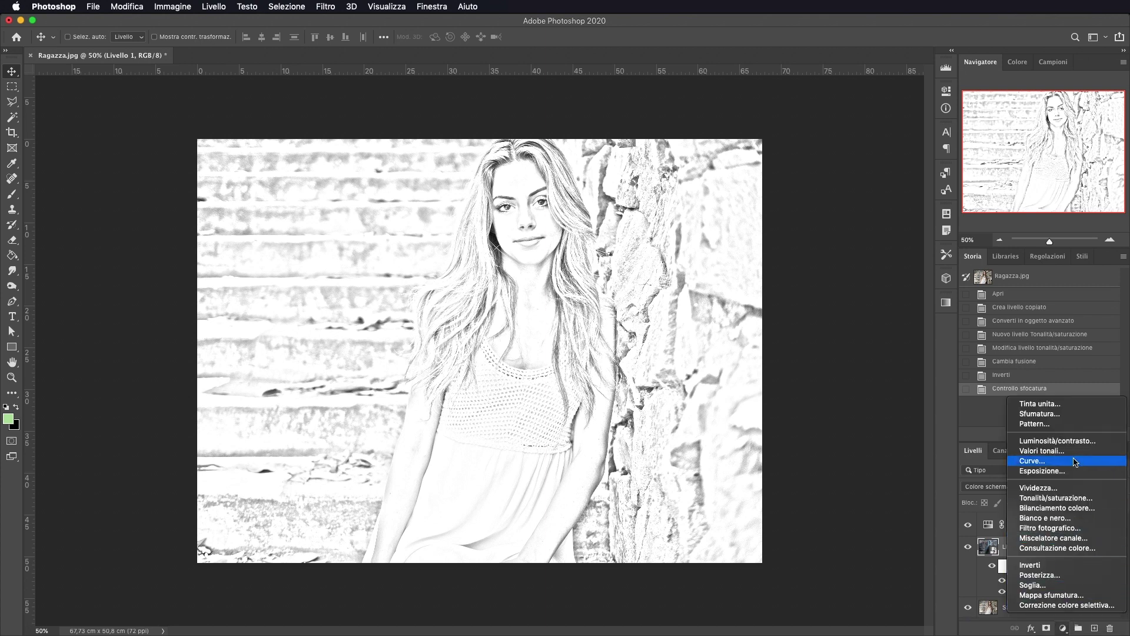
pyautogui.click(1057, 451)
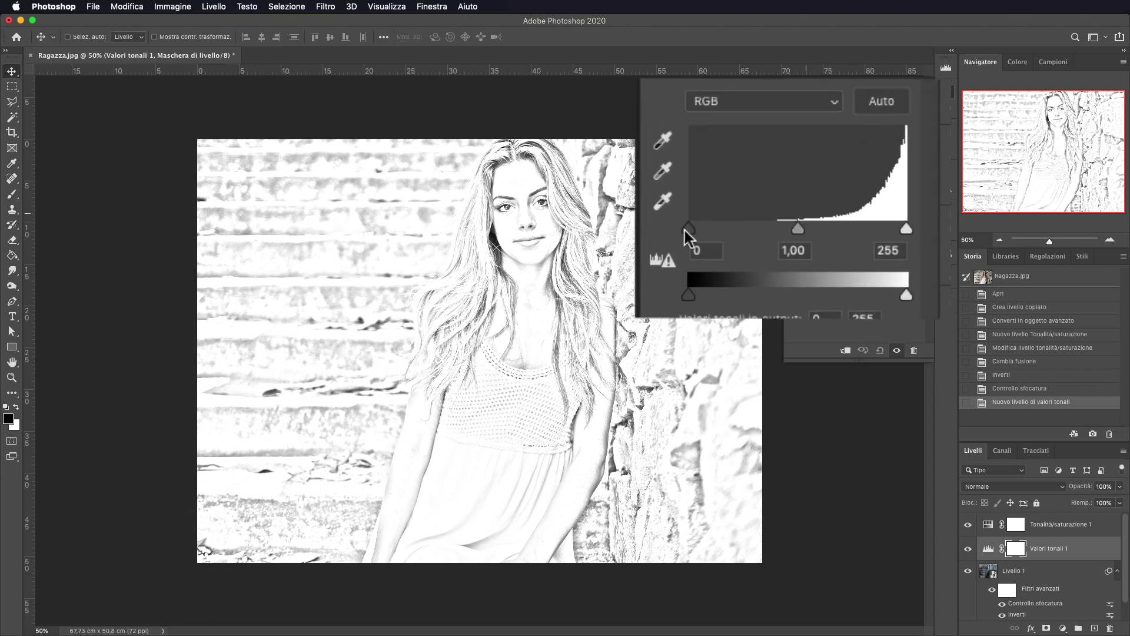
pyautogui.click(812, 215)
pyautogui.moveTo(812, 215); pyautogui.dragTo(881, 214)
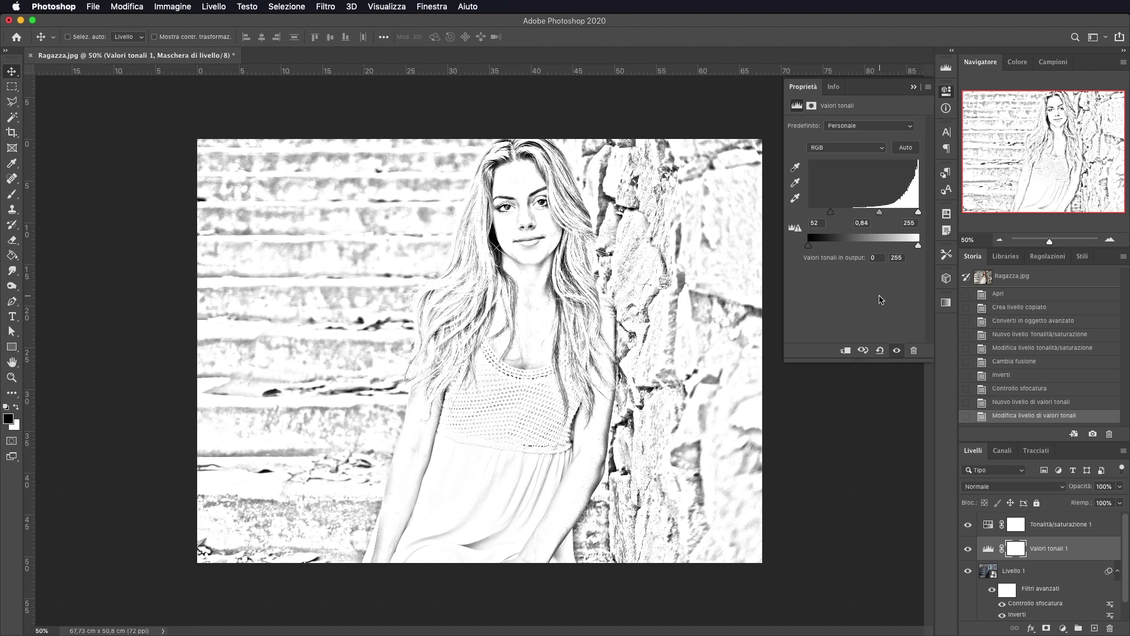
pyautogui.click(913, 88)
# Step: Apply an Add Noise (Aggiungi disturbo) smart filter to Livello 1 with amount 4%, uniform distribution and monochromatic
pyautogui.click(1018, 551)
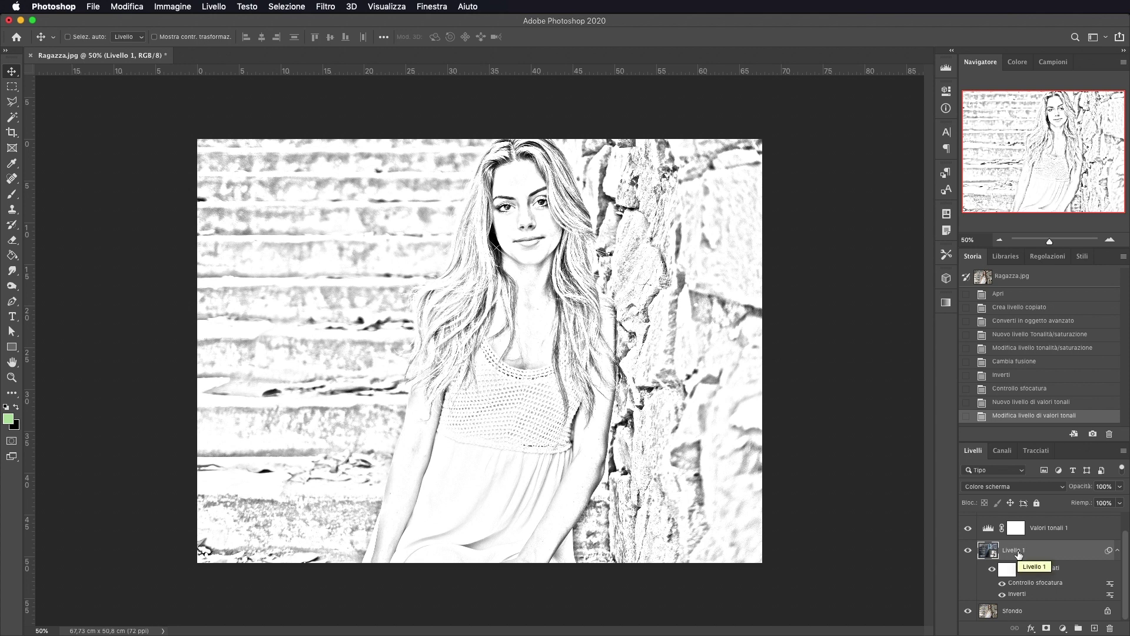
pyautogui.click(1109, 239)
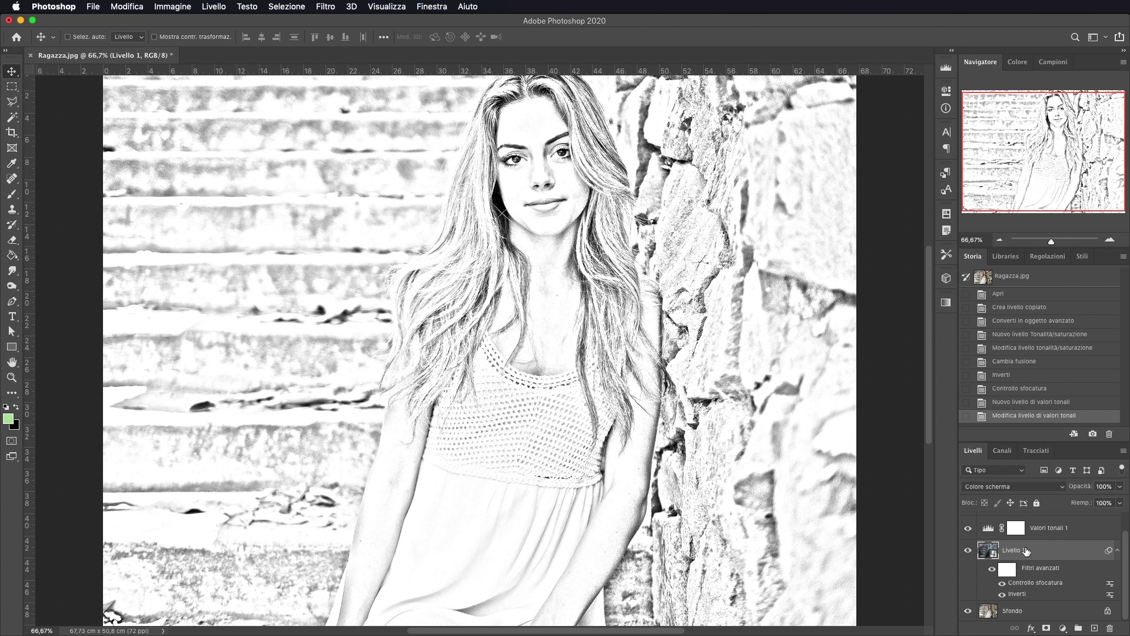
pyautogui.click(325, 7)
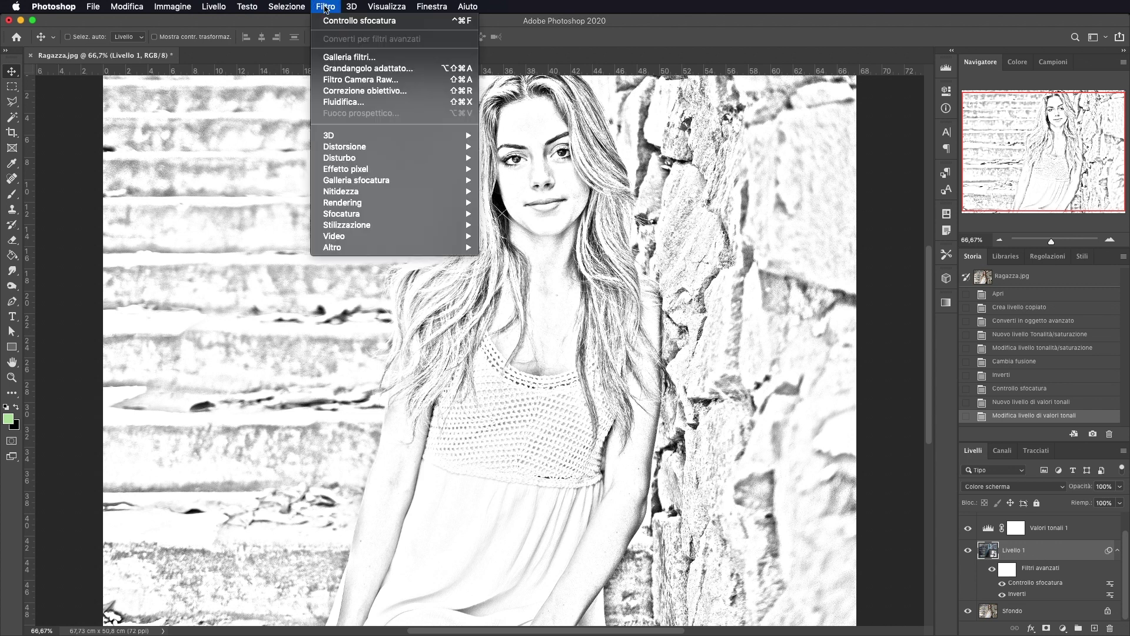
pyautogui.moveTo(465, 158)
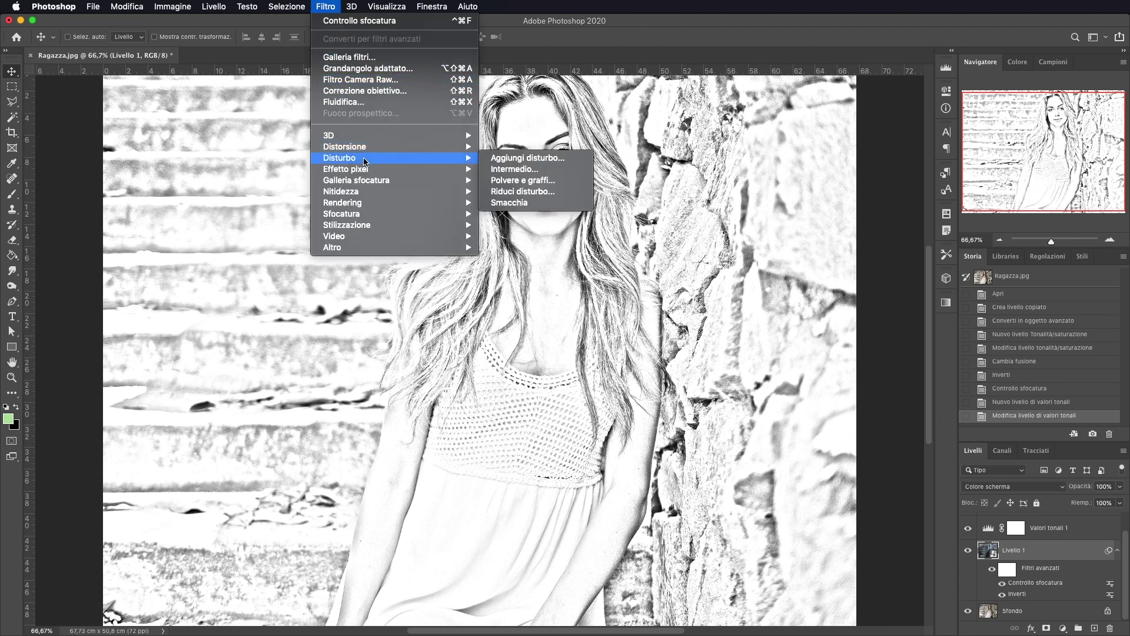
pyautogui.click(546, 160)
pyautogui.moveTo(541, 134); pyautogui.dragTo(828, 154)
pyautogui.moveTo(772, 334)
pyautogui.mouseDown()
pyautogui.moveTo(785, 333)
pyautogui.moveTo(772, 334)
pyautogui.mouseUp()
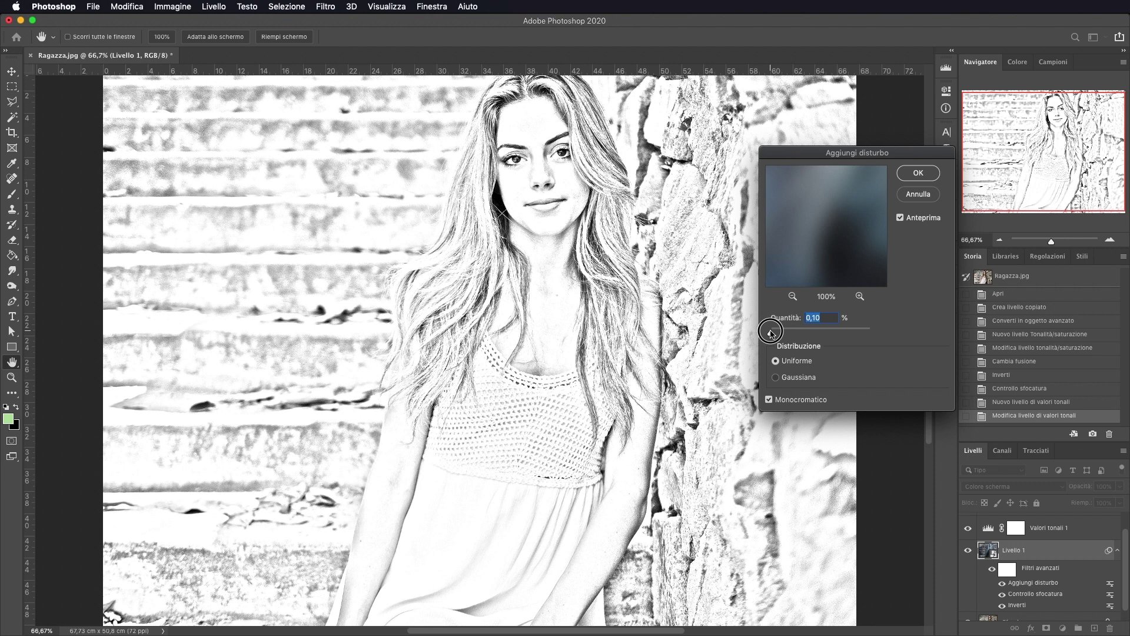
pyautogui.moveTo(772, 334); pyautogui.dragTo(773, 334)
pyautogui.write('4')
pyautogui.press('Return')
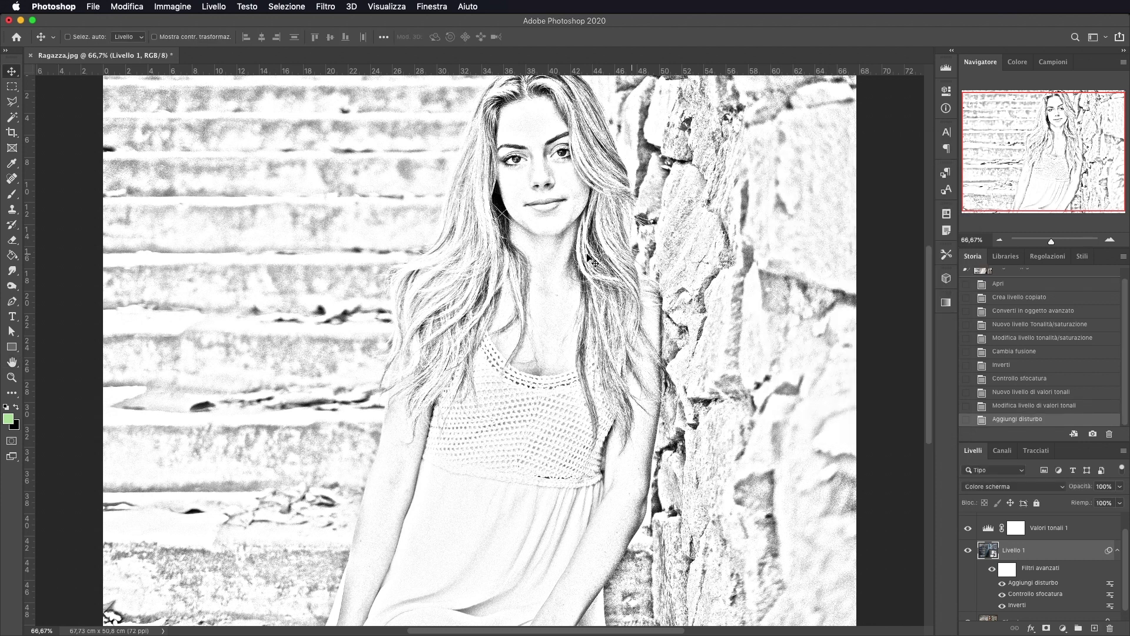
# Step: Stamp all visible layers into a new merged layer above the Tonalità/saturazione 1 adjustment layer
pyautogui.click(1000, 241)
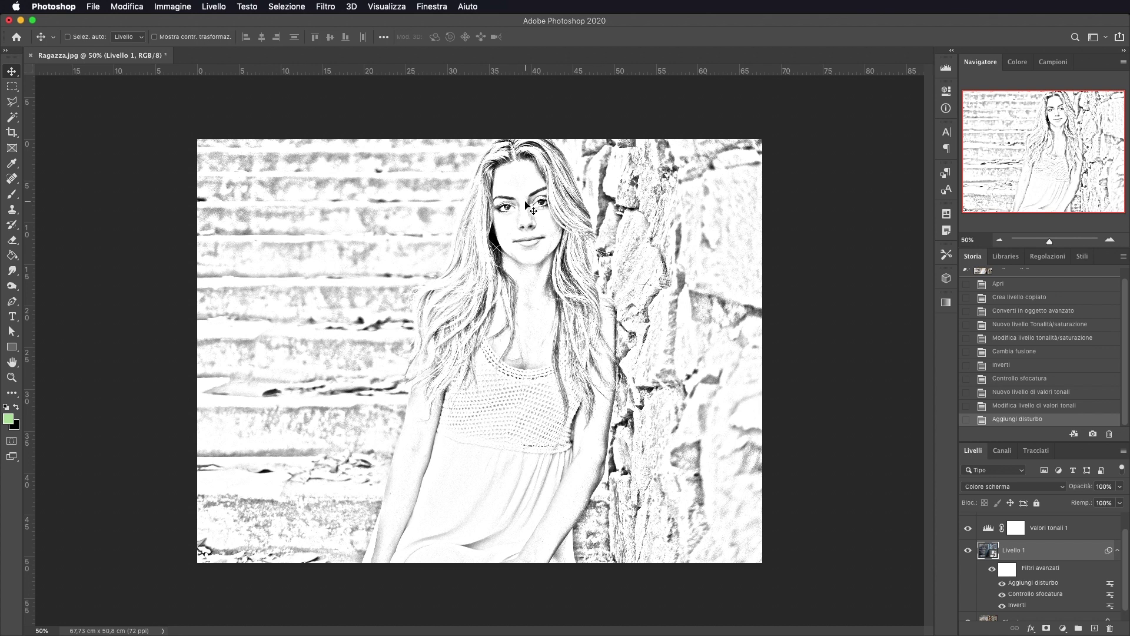
pyautogui.scroll(-1, 1060, 555)
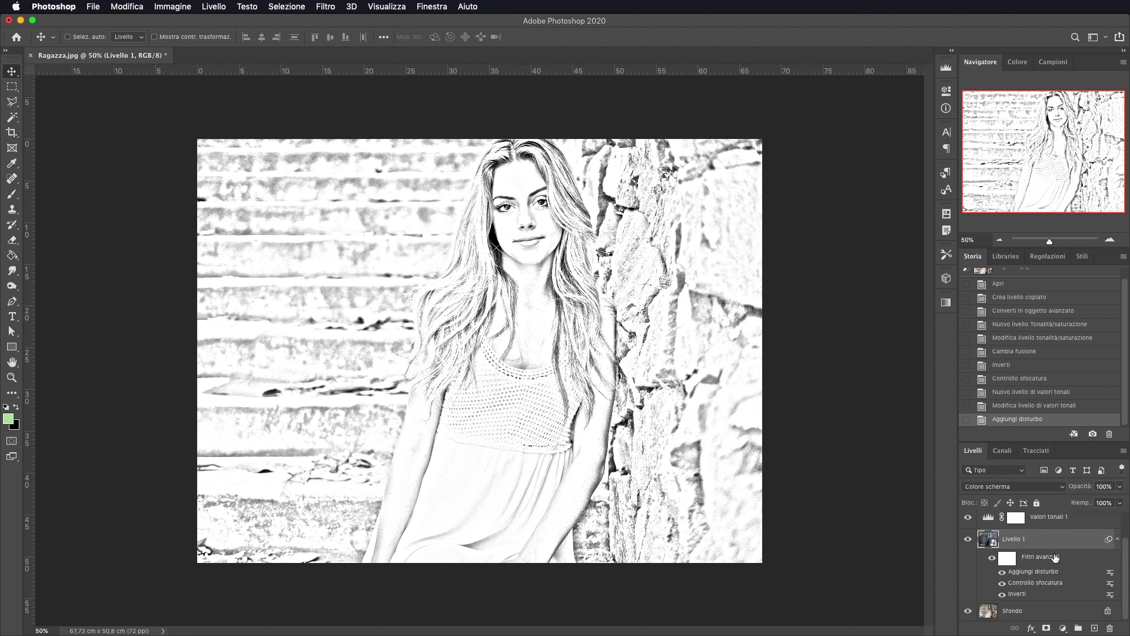
pyautogui.scroll(3, 1054, 558)
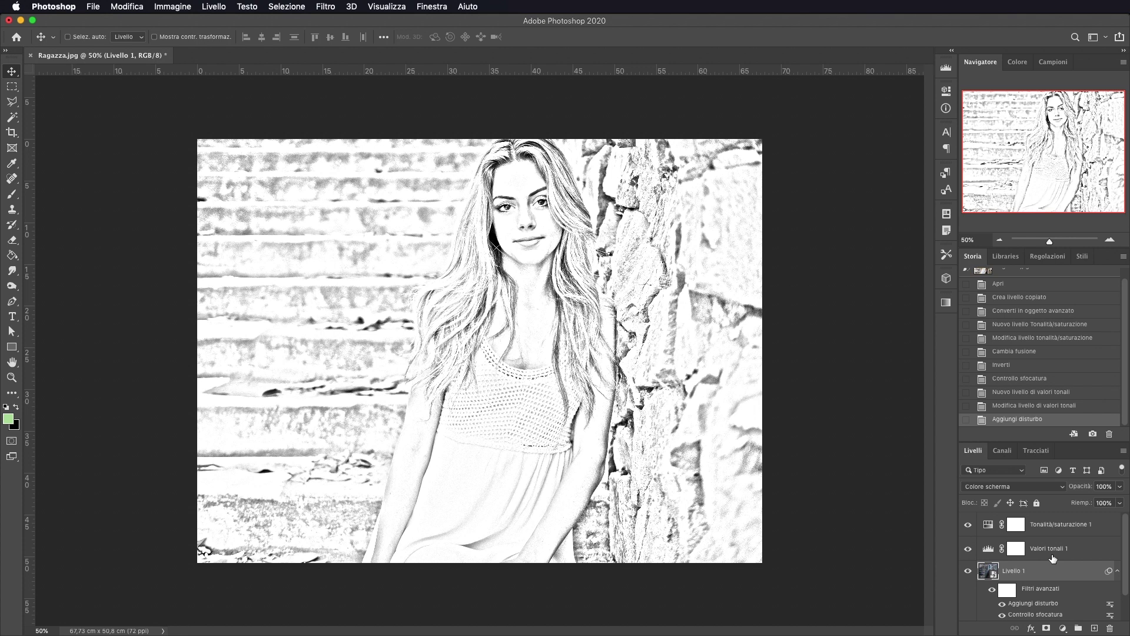
pyautogui.click(1075, 524)
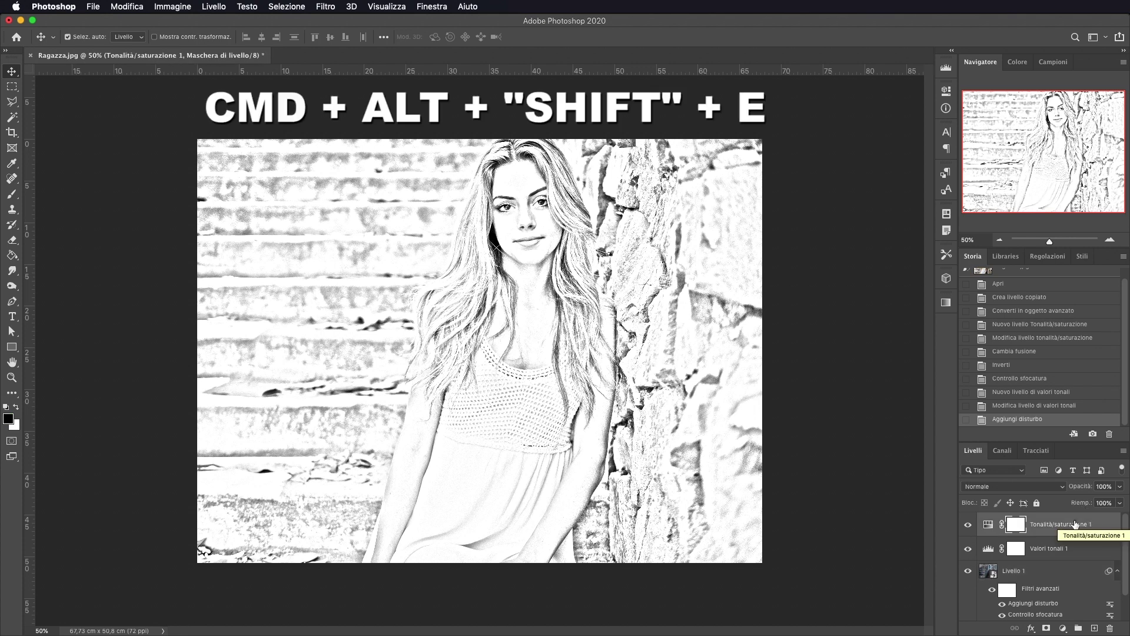
pyautogui.press('super+alt+shift+e')
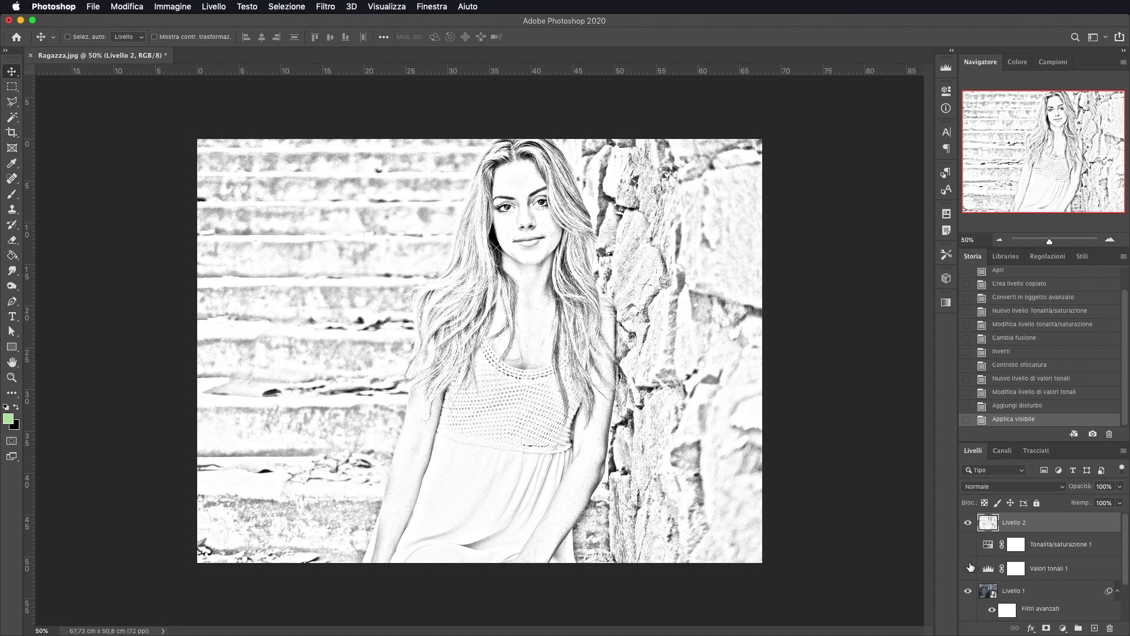
# Step: Hide Livello 1 beneath the merged layer, keeping Livello 2 visible
pyautogui.click(968, 591)
pyautogui.scroll(-2, 970, 612)
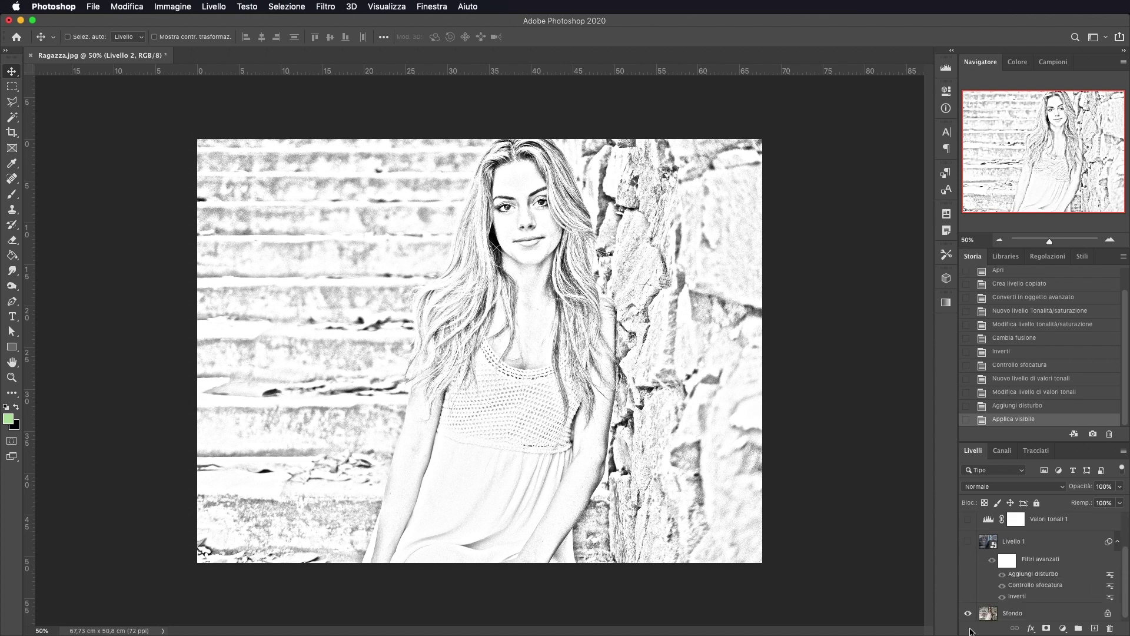
pyautogui.scroll(2, 1065, 579)
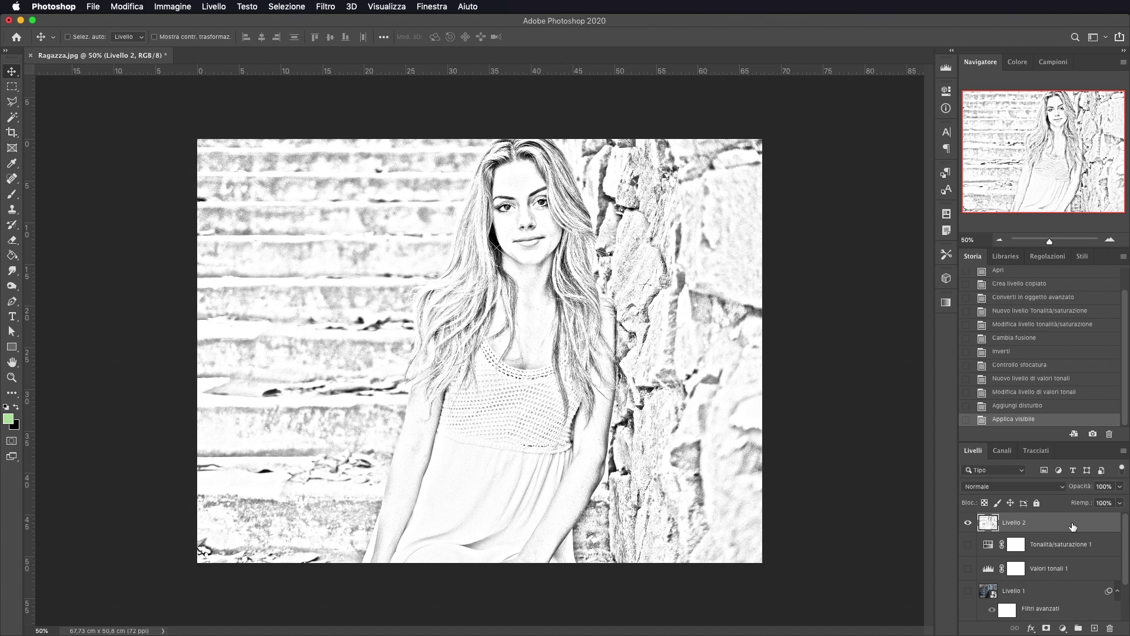
# Step: Choose the Tratti ad angolo brush-stroke filter from the Filter Gallery for Livello 2
pyautogui.click(326, 8)
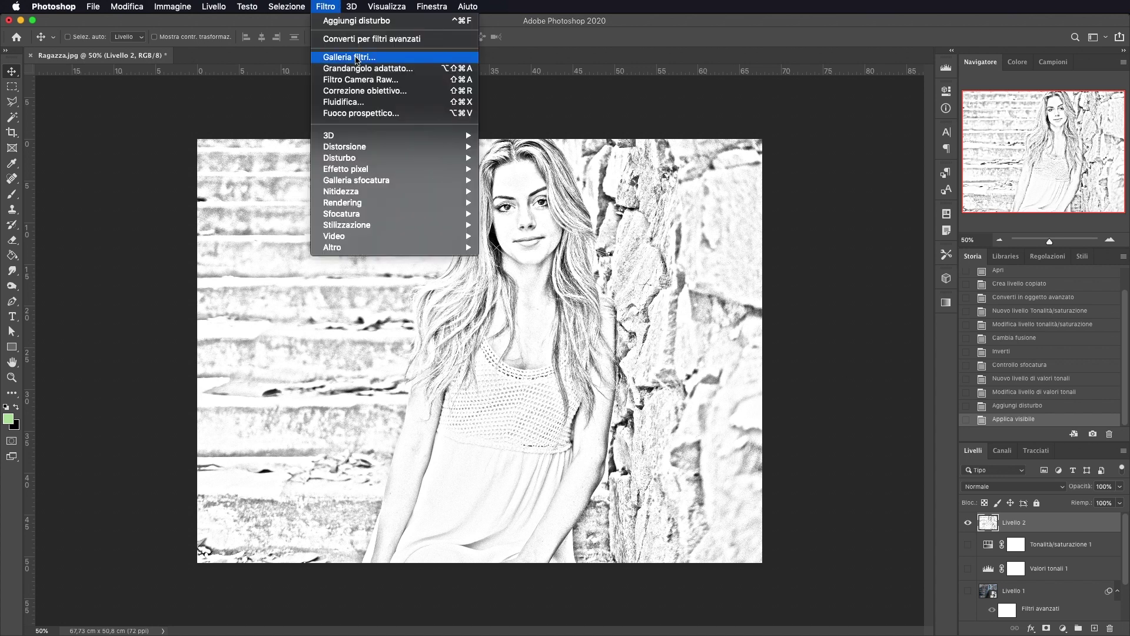
pyautogui.click(360, 59)
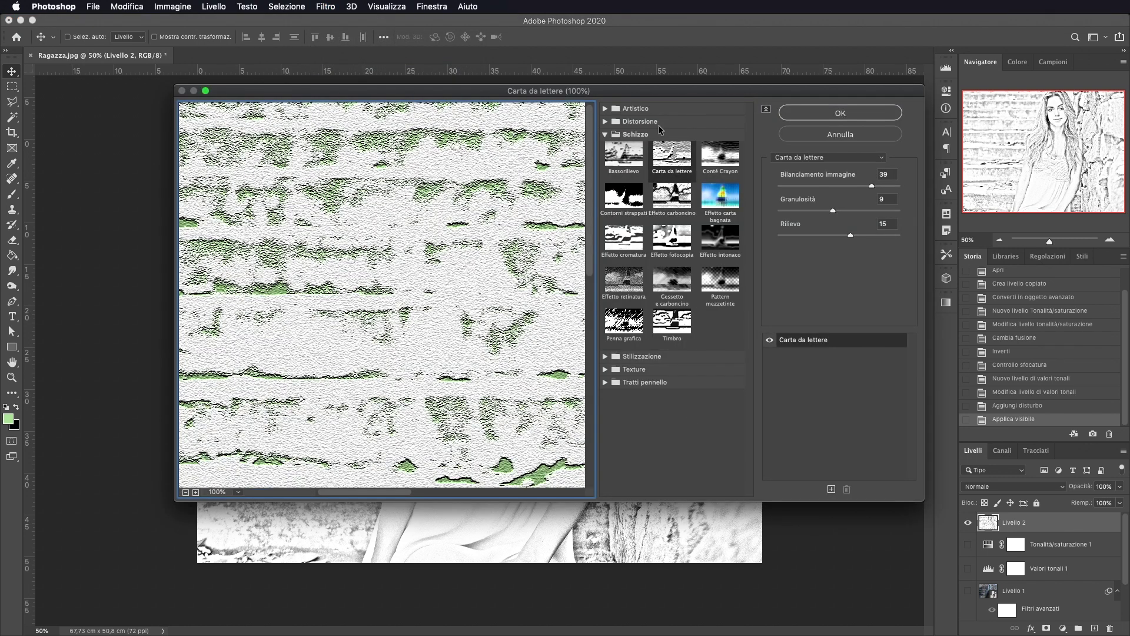
pyautogui.click(606, 135)
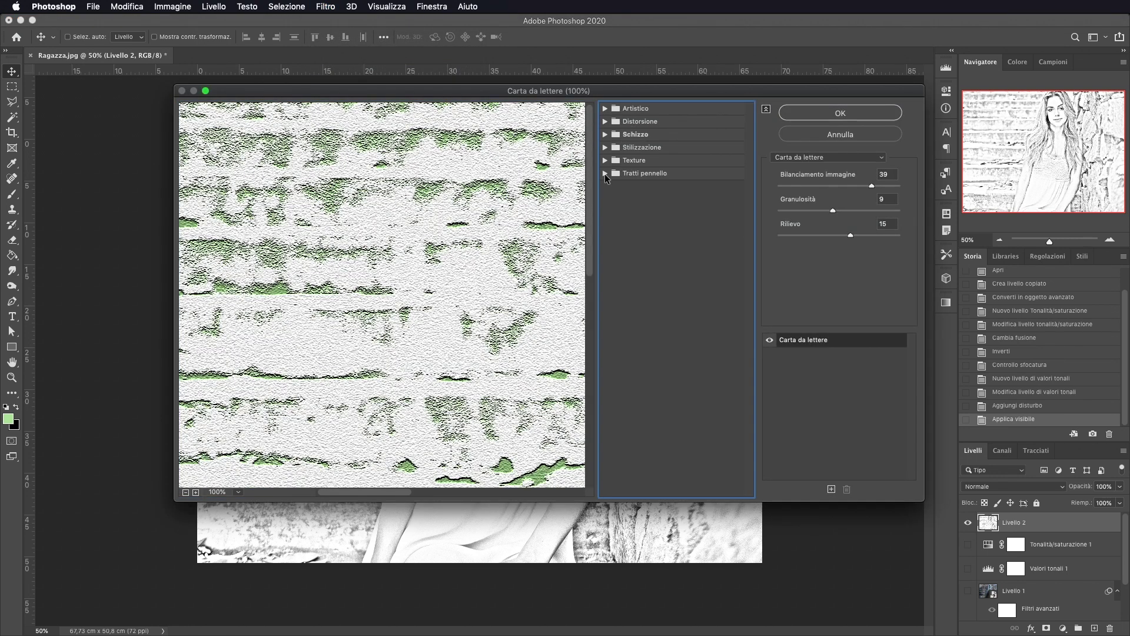
pyautogui.click(605, 173)
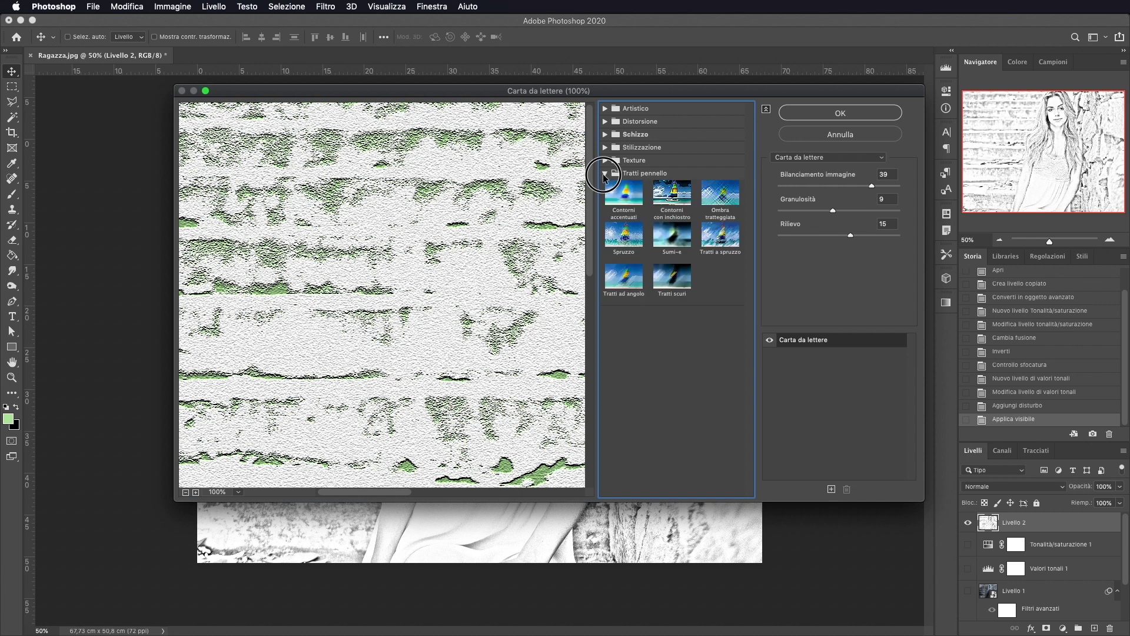
pyautogui.click(629, 282)
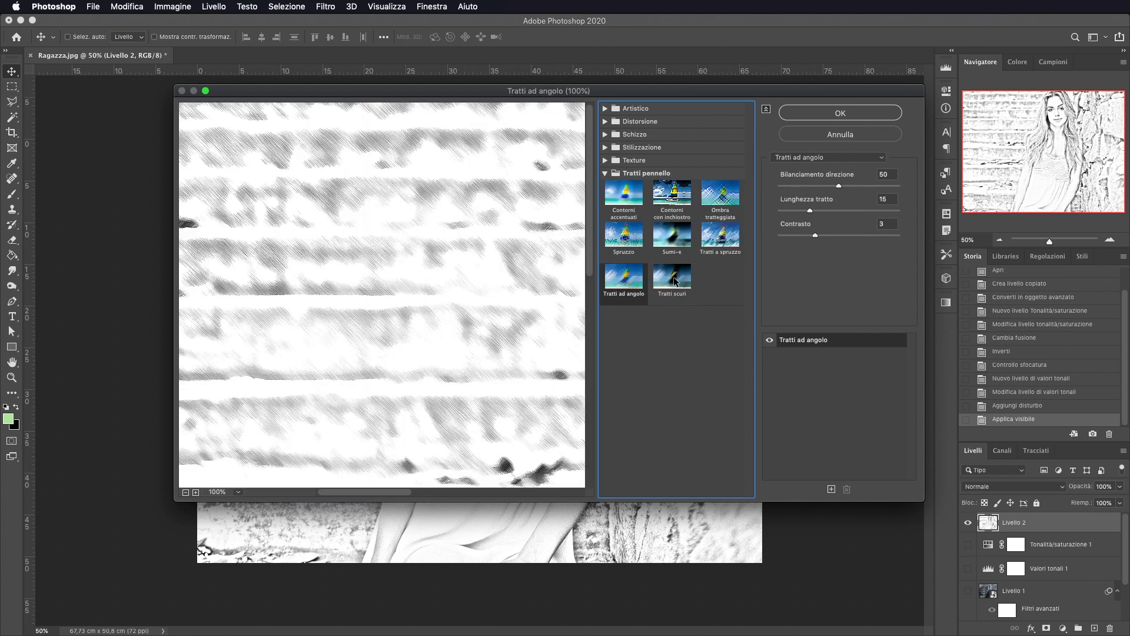
pyautogui.click(185, 492)
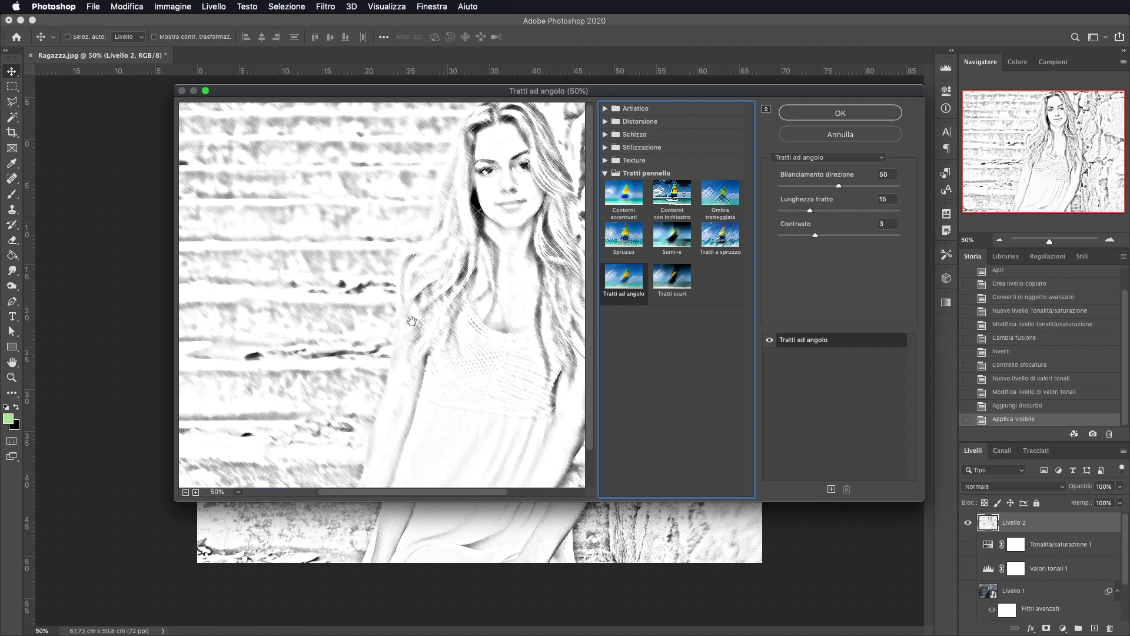
pyautogui.moveTo(473, 235); pyautogui.dragTo(404, 289)
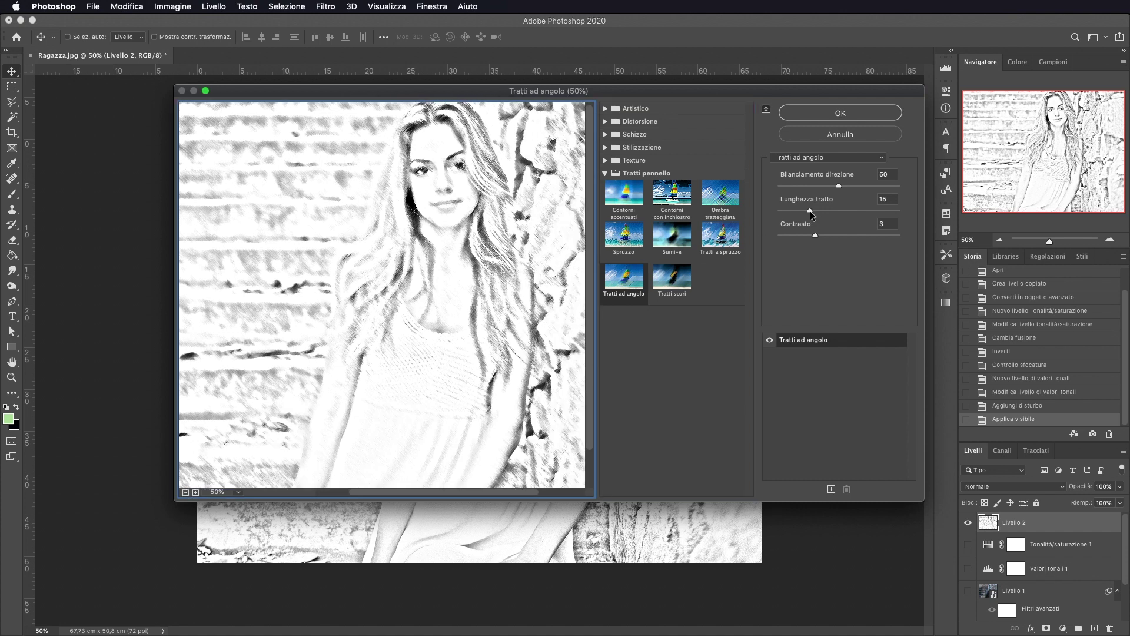
# Step: Set the Tratti ad angolo filter to contrast 0, direction balance 100 and stroke length 7, and apply it
pyautogui.moveTo(816, 236); pyautogui.dragTo(752, 245)
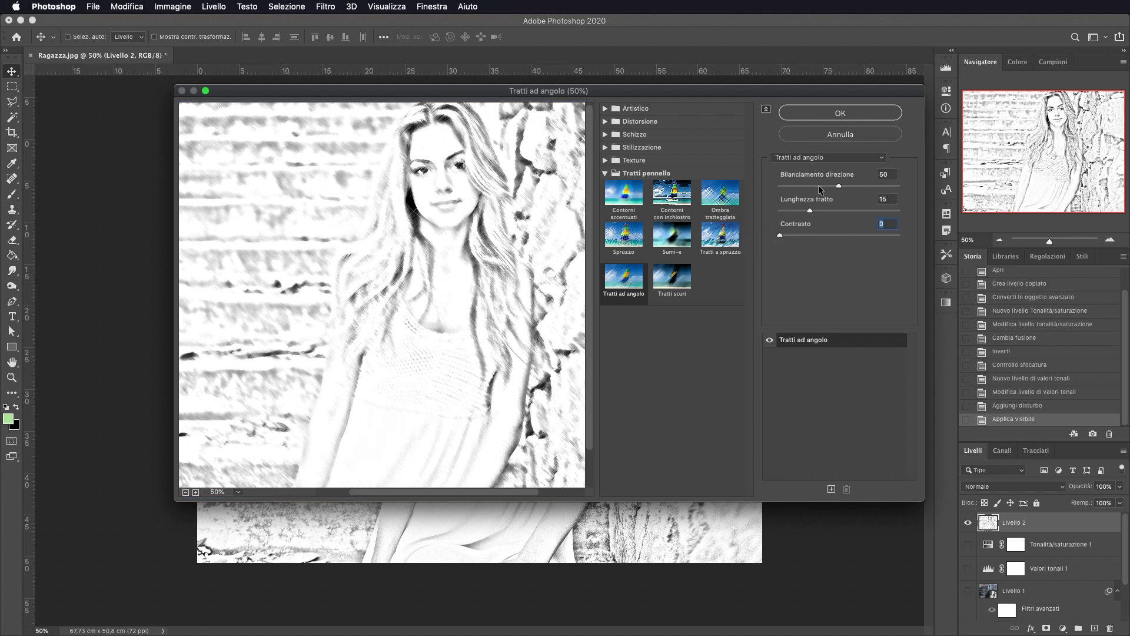
pyautogui.moveTo(840, 185); pyautogui.dragTo(899, 186)
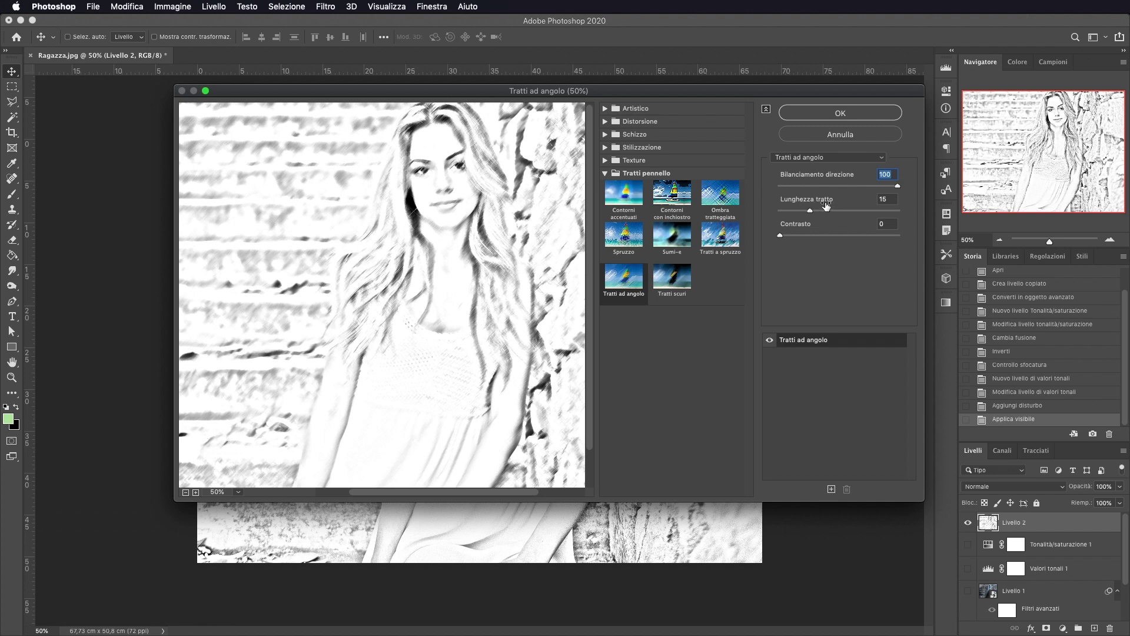
pyautogui.moveTo(810, 210); pyautogui.dragTo(791, 213)
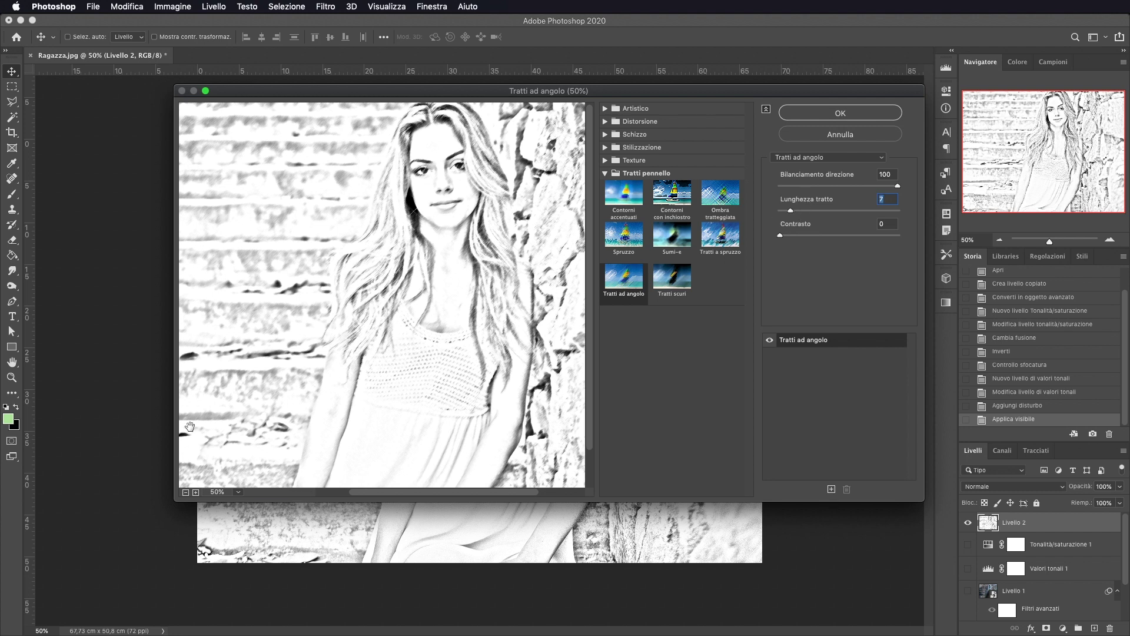
pyautogui.click(196, 492)
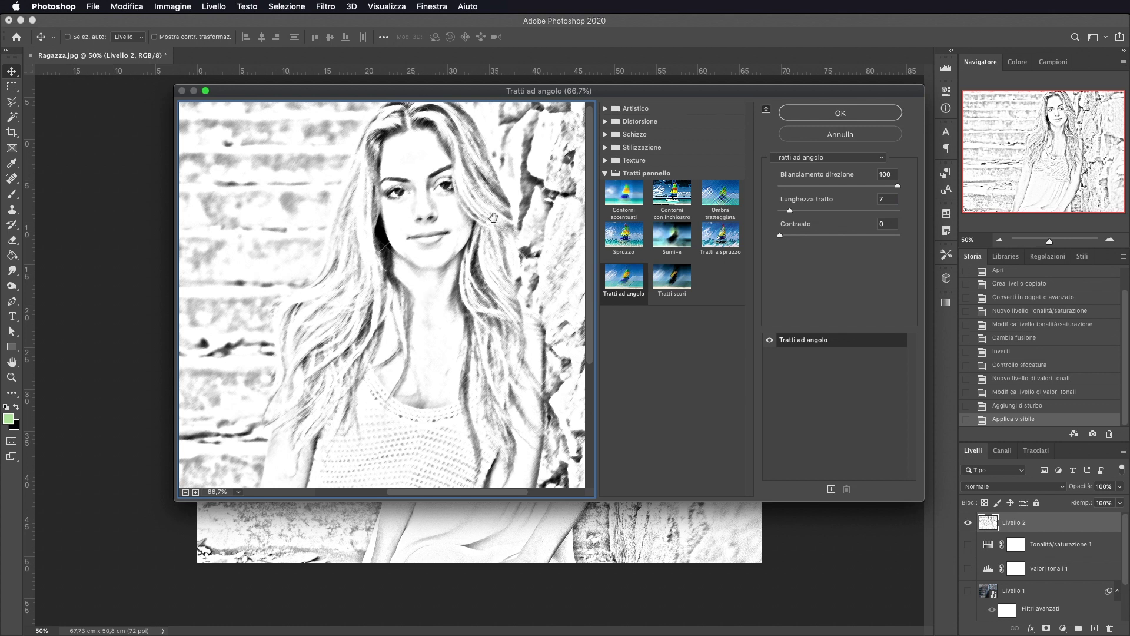
pyautogui.click(828, 113)
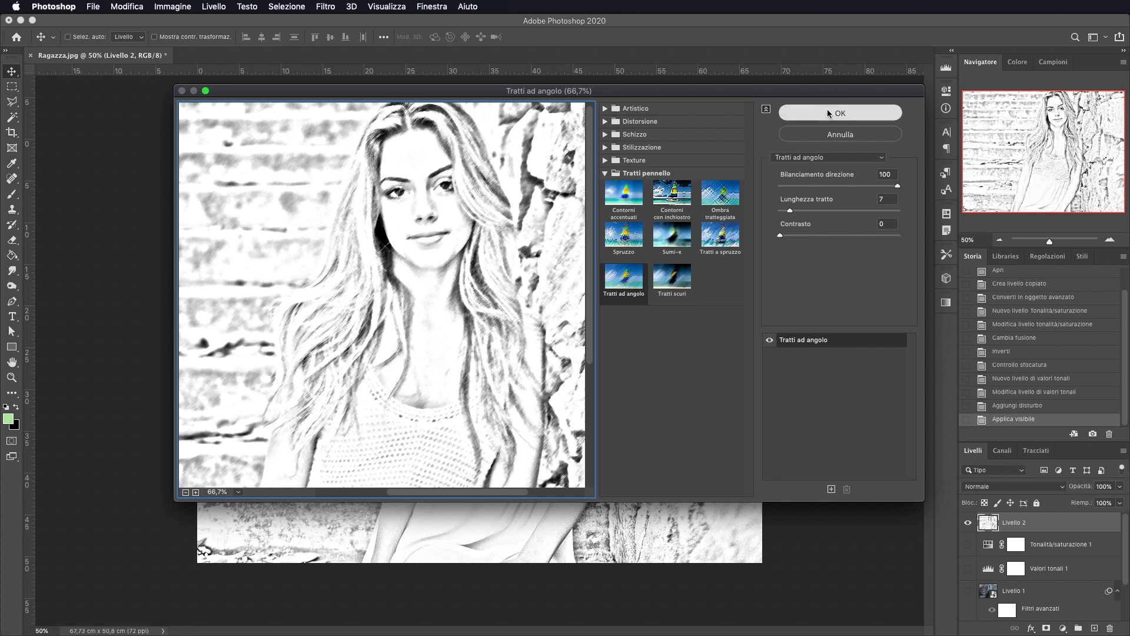
# Step: Convert Livello 2 to a smart object and apply the Find Edges (Trova bordi) filter to it
pyautogui.rightClick(1056, 527)
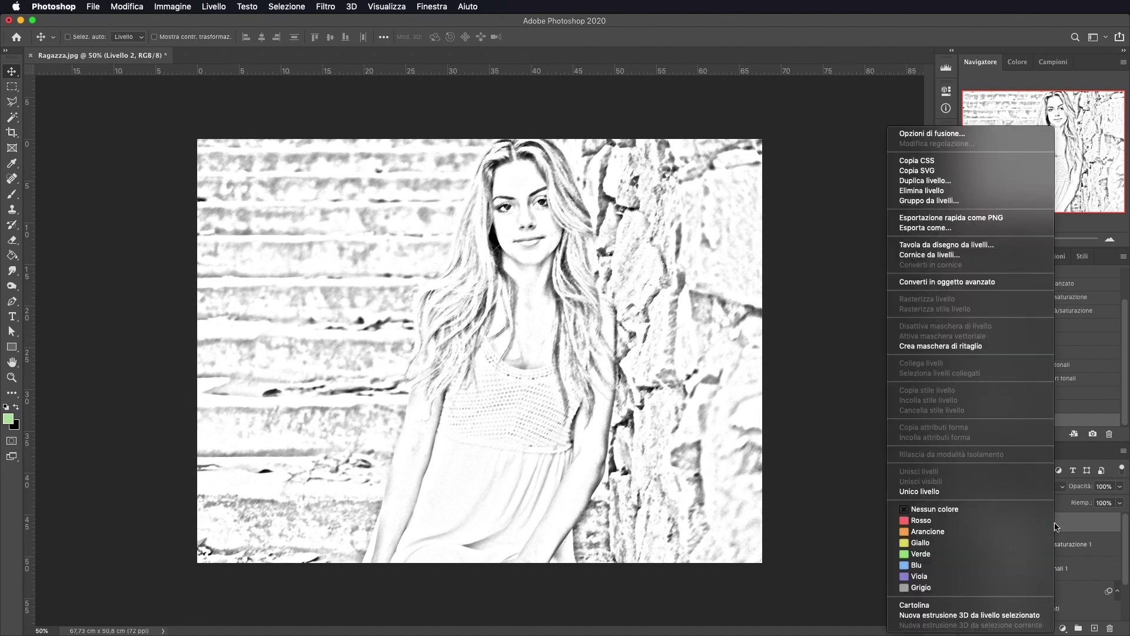
pyautogui.click(972, 280)
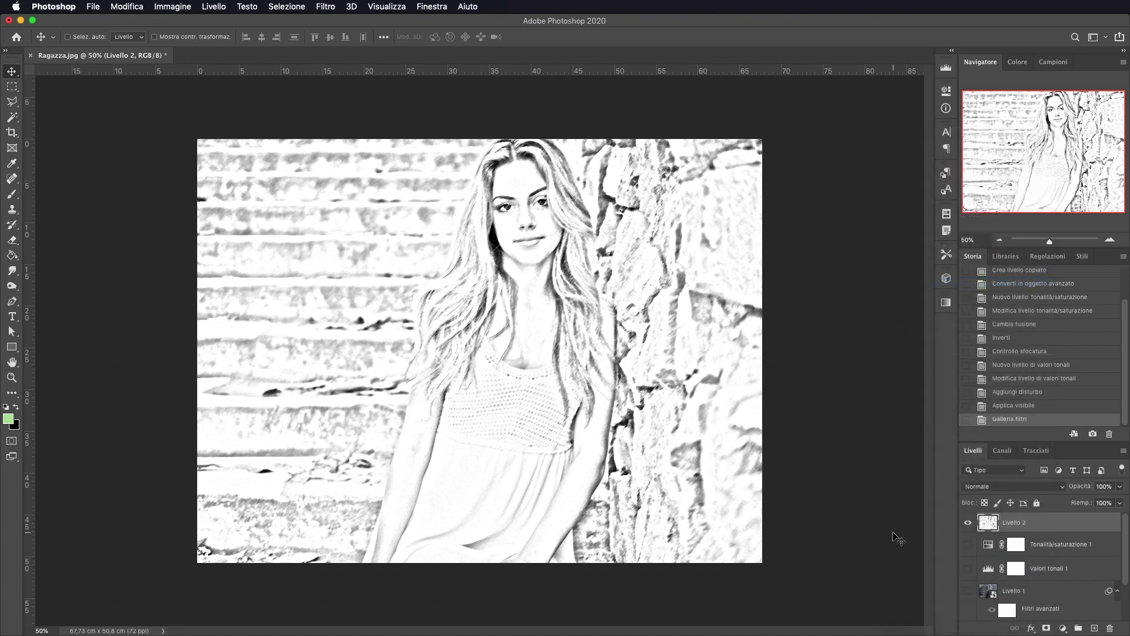
pyautogui.click(326, 6)
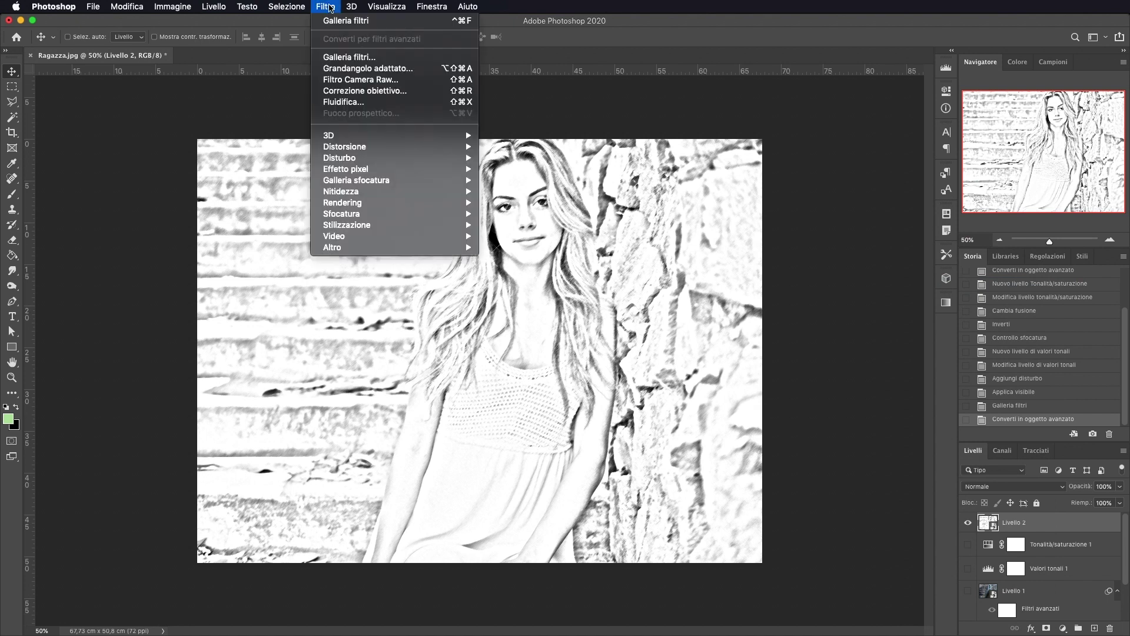
pyautogui.moveTo(372, 227)
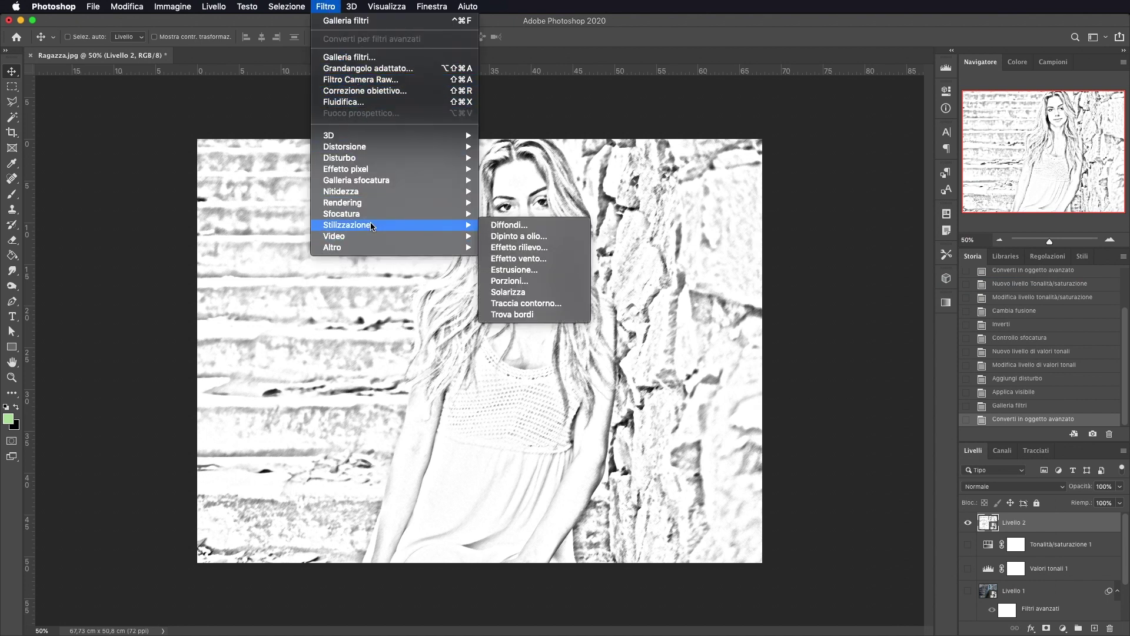
pyautogui.click(551, 316)
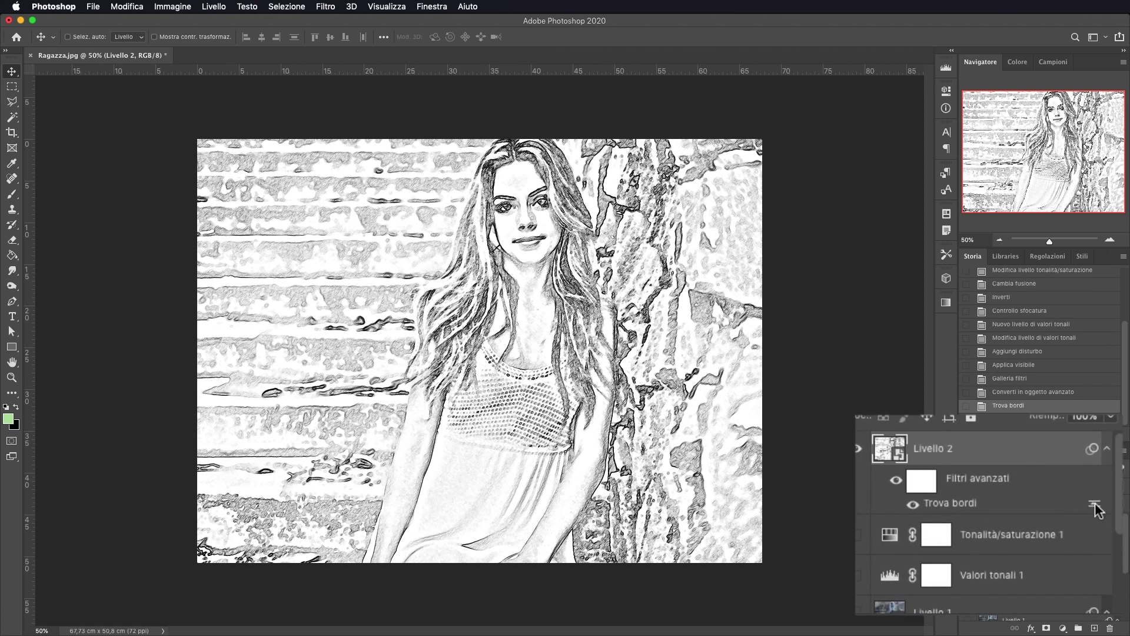
# Step: Set the Trova bordi smart filter's blend mode to Colore scherma and lower its opacity to about 6%
pyautogui.doubleClick(1095, 503)
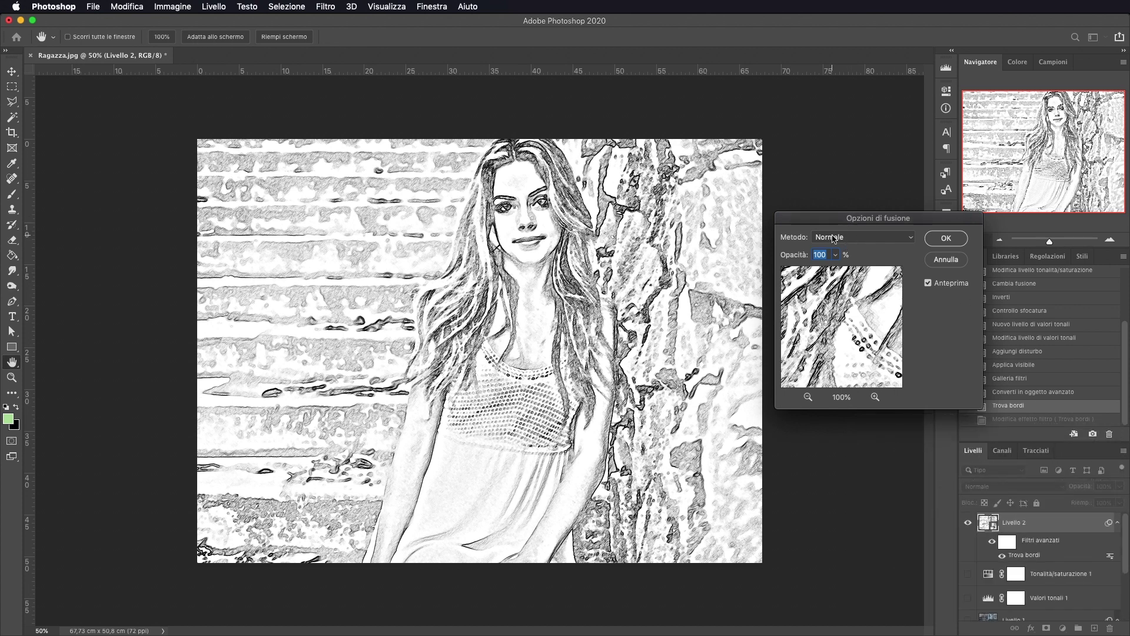
pyautogui.click(853, 238)
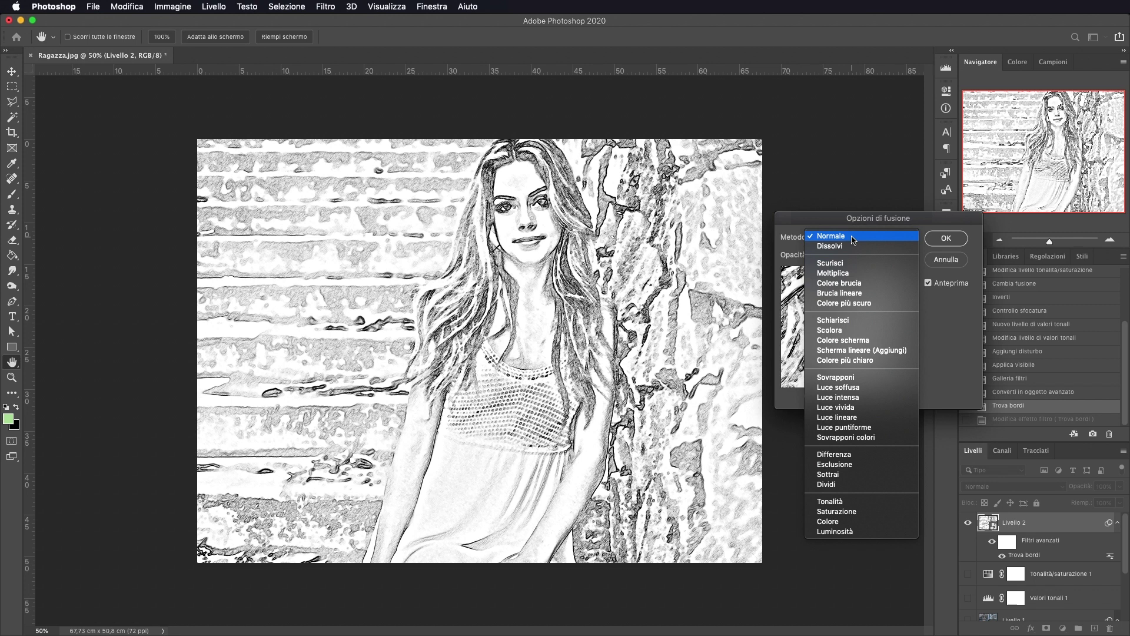
pyautogui.click(857, 342)
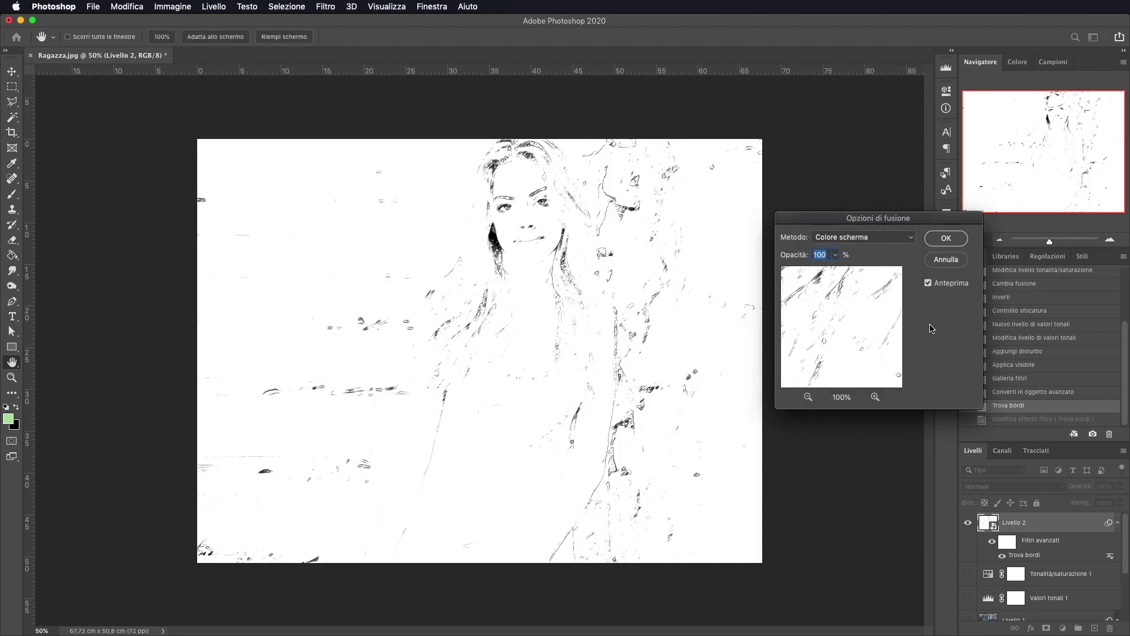
pyautogui.moveTo(800, 254)
pyautogui.mouseDown()
pyautogui.moveTo(753, 253)
pyautogui.moveTo(786, 255)
pyautogui.mouseUp()
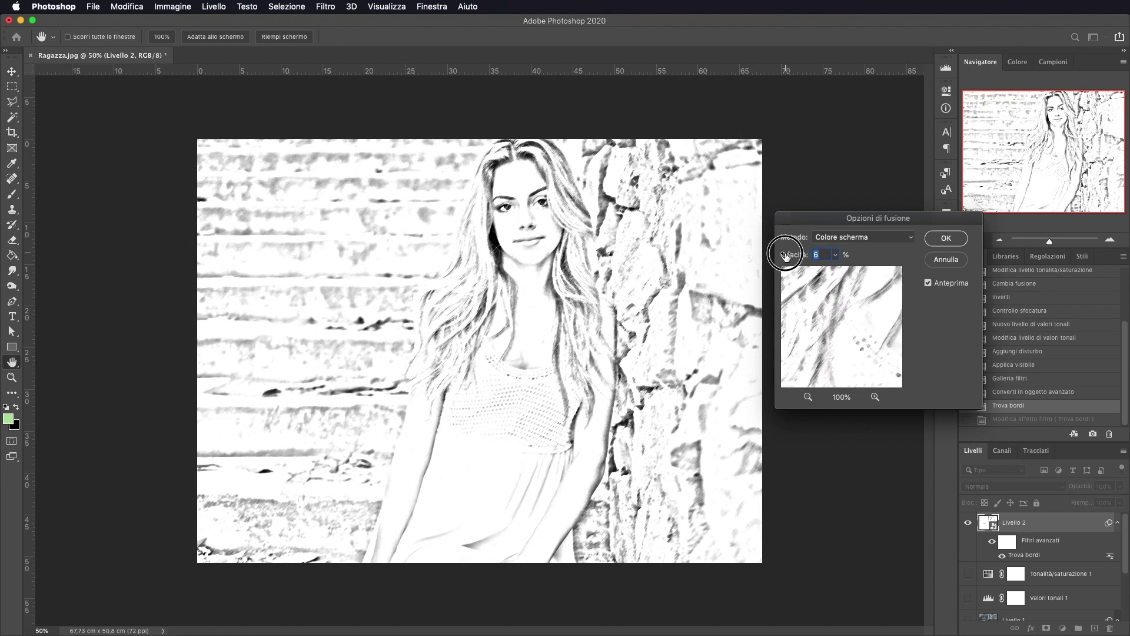
pyautogui.moveTo(786, 254); pyautogui.dragTo(785, 254)
pyautogui.click(961, 235)
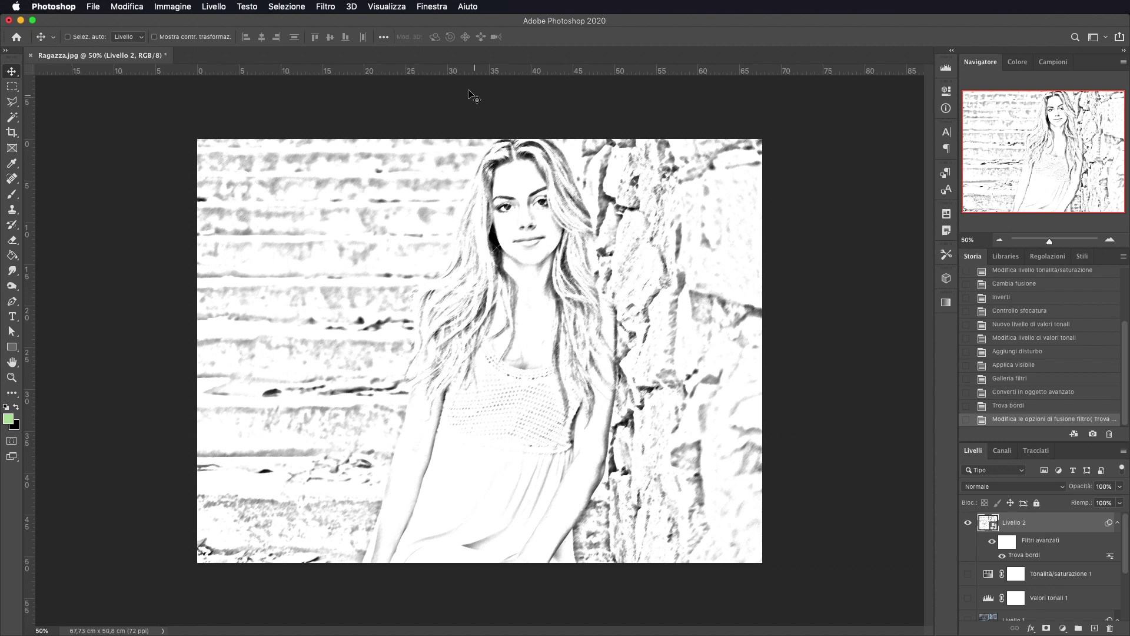
pyautogui.click(327, 8)
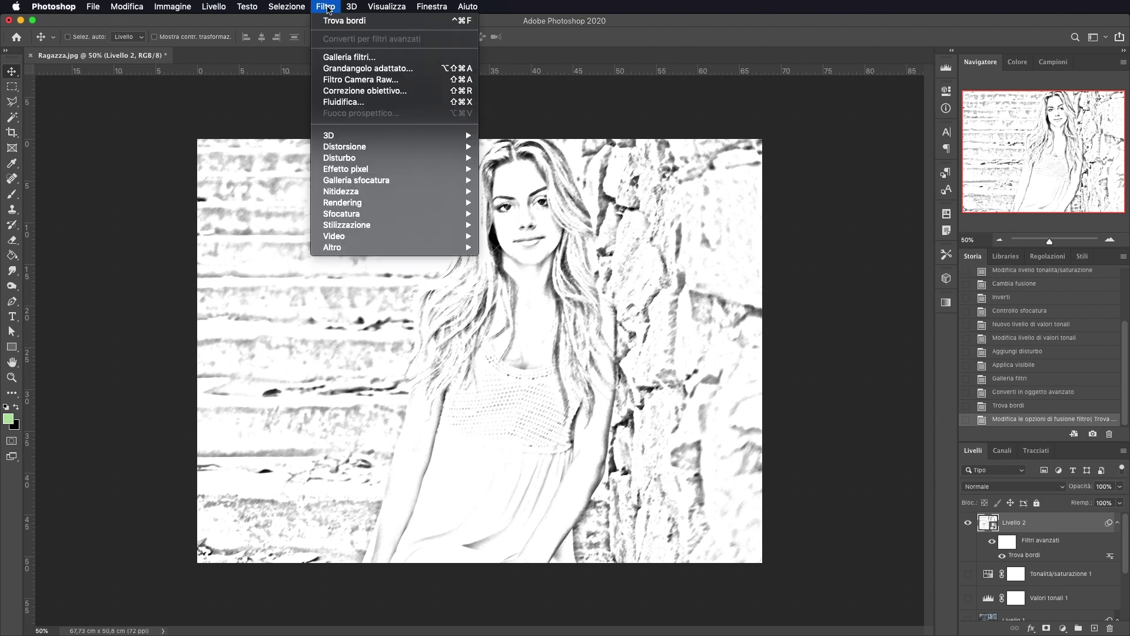
pyautogui.click(334, 57)
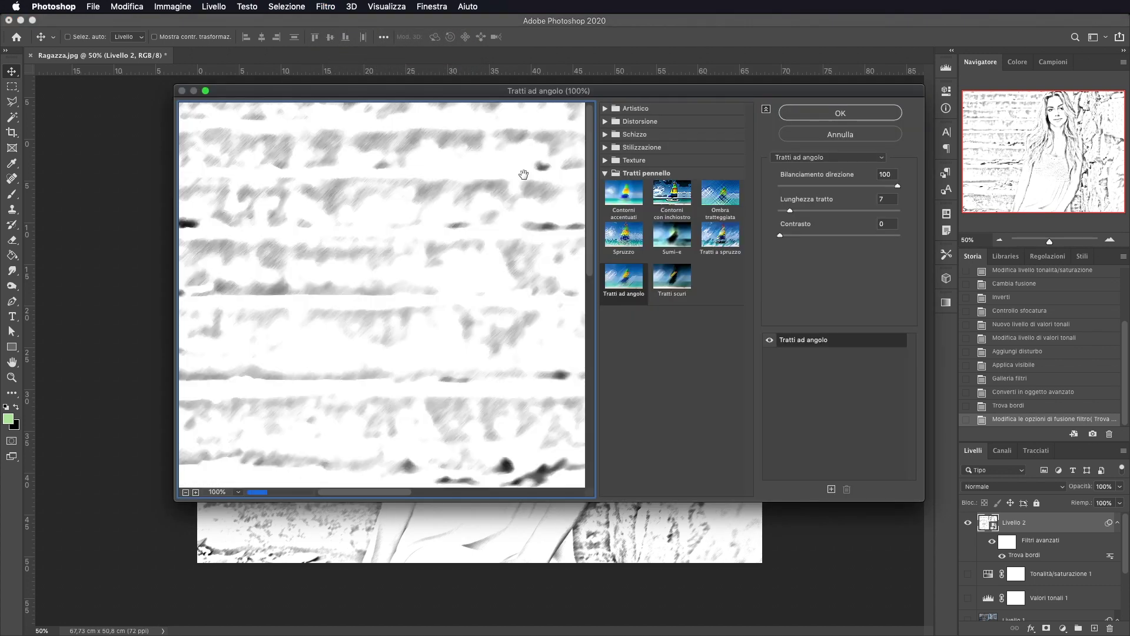
pyautogui.click(604, 173)
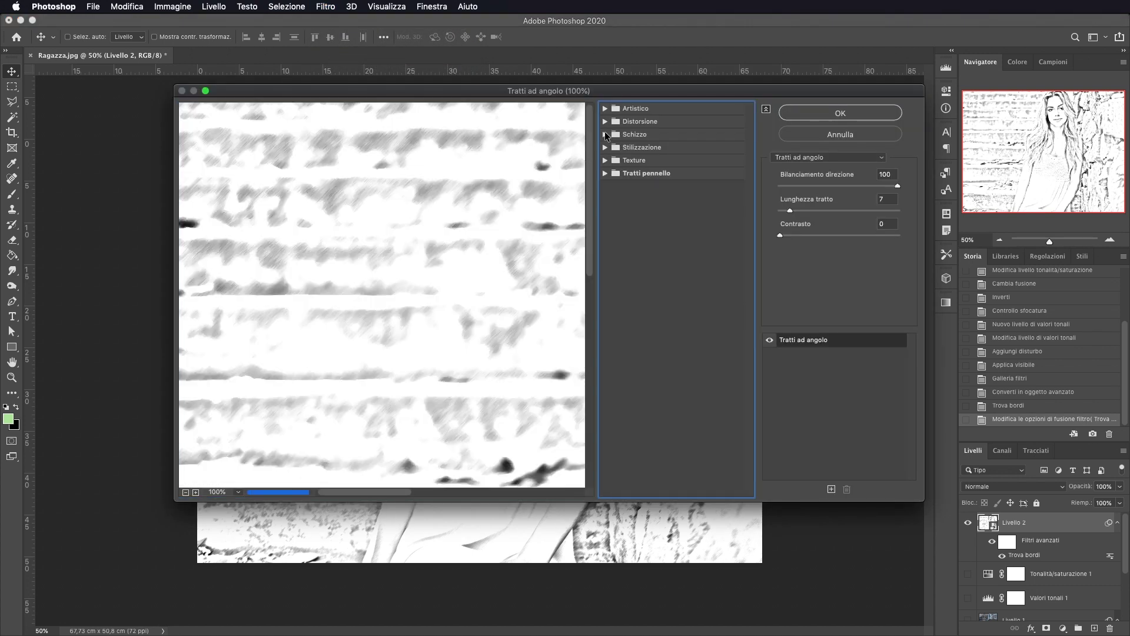
pyautogui.click(605, 135)
pyautogui.click(626, 158)
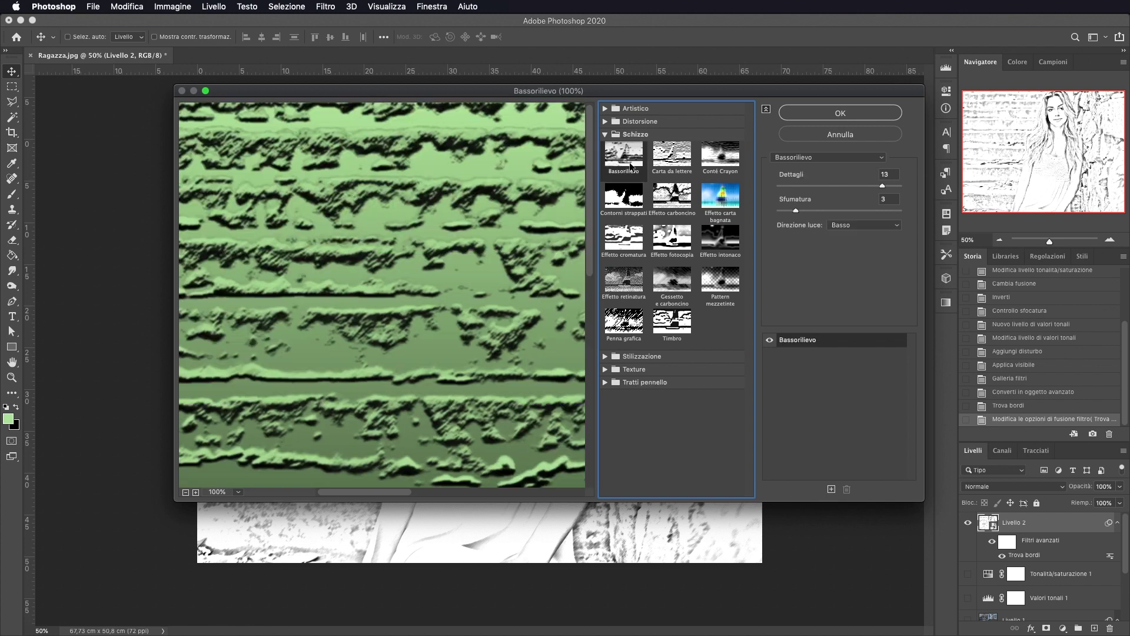
pyautogui.click(673, 155)
pyautogui.click(624, 156)
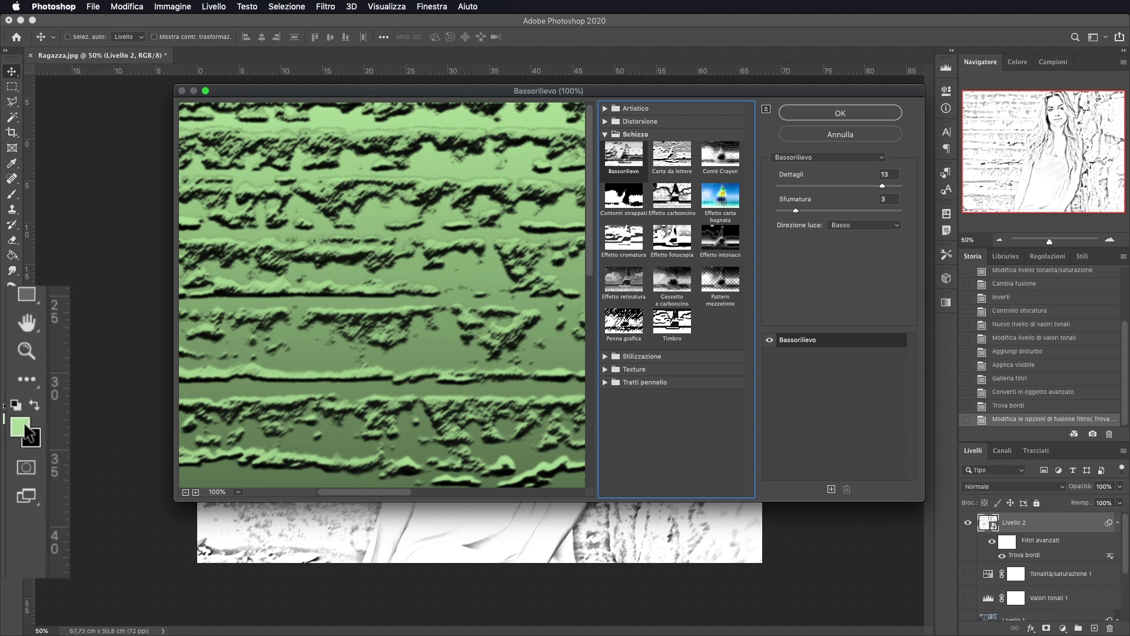
pyautogui.click(875, 134)
# Step: Reset the foreground and background colours to black and white and open the Filter Gallery for Livello 2
pyautogui.click(15, 405)
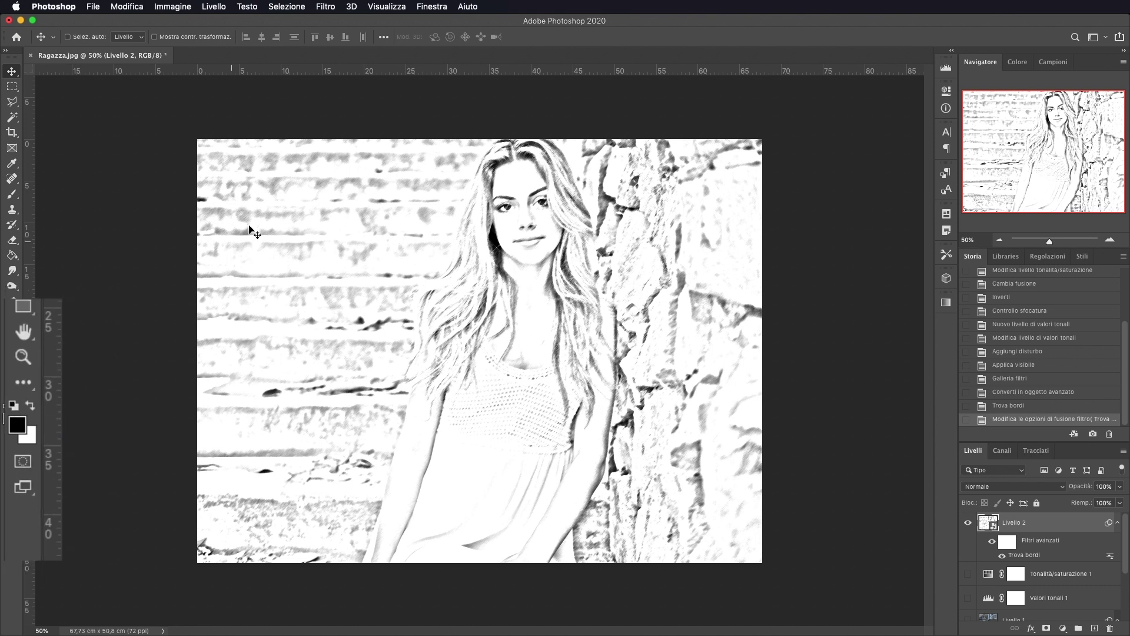
pyautogui.click(326, 7)
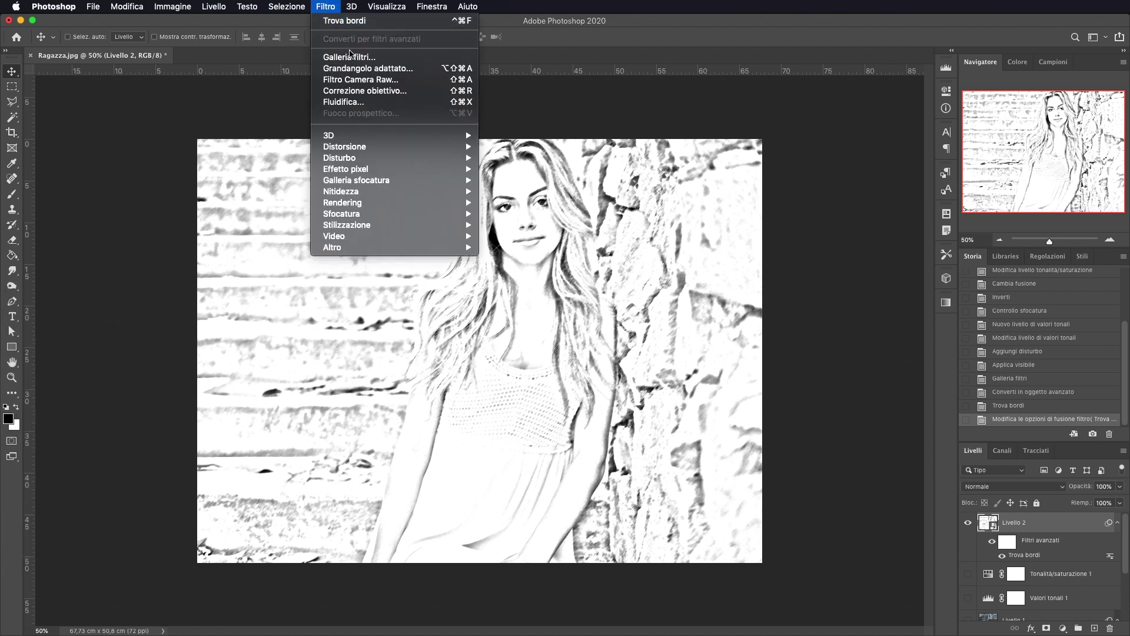
pyautogui.click(352, 57)
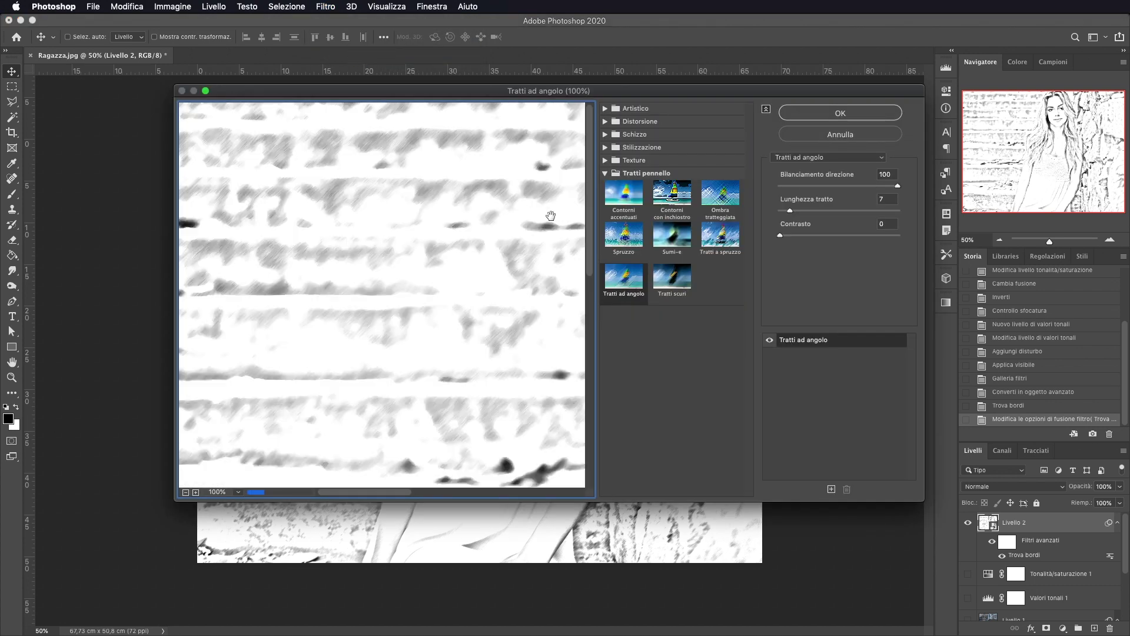
# Step: Preview the Bassorilievo, Carta da lettere, Conté Crayon, Effetto carta bagnata and Effetto carboncino sketch filters, viewing the last at 50% zoom
pyautogui.click(605, 135)
pyautogui.click(624, 155)
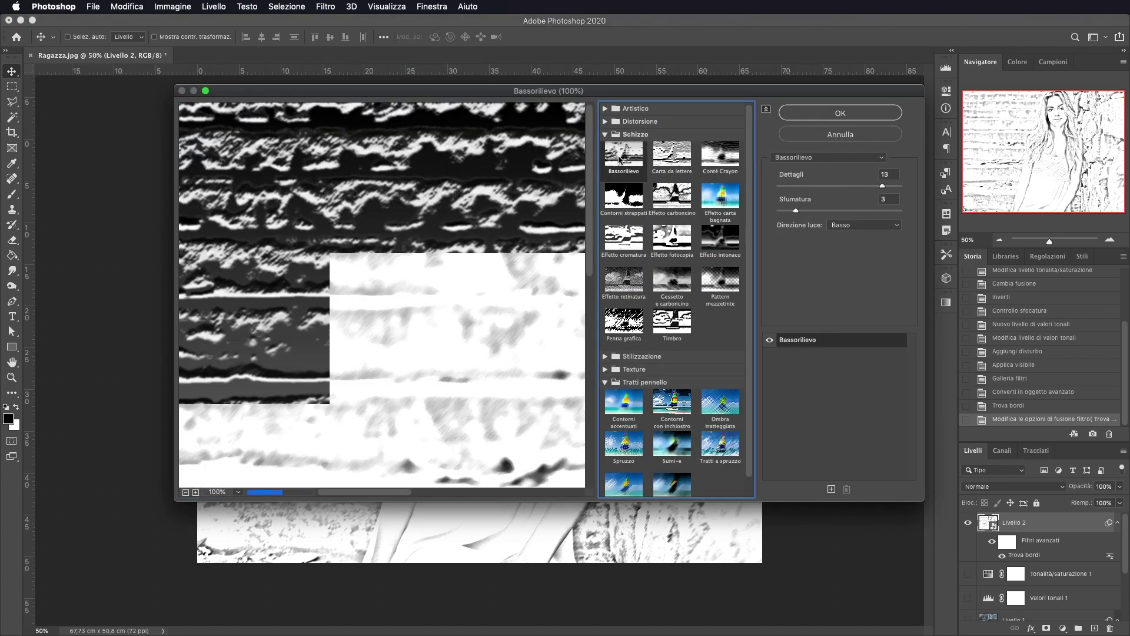
pyautogui.click(672, 155)
pyautogui.click(719, 155)
pyautogui.click(721, 200)
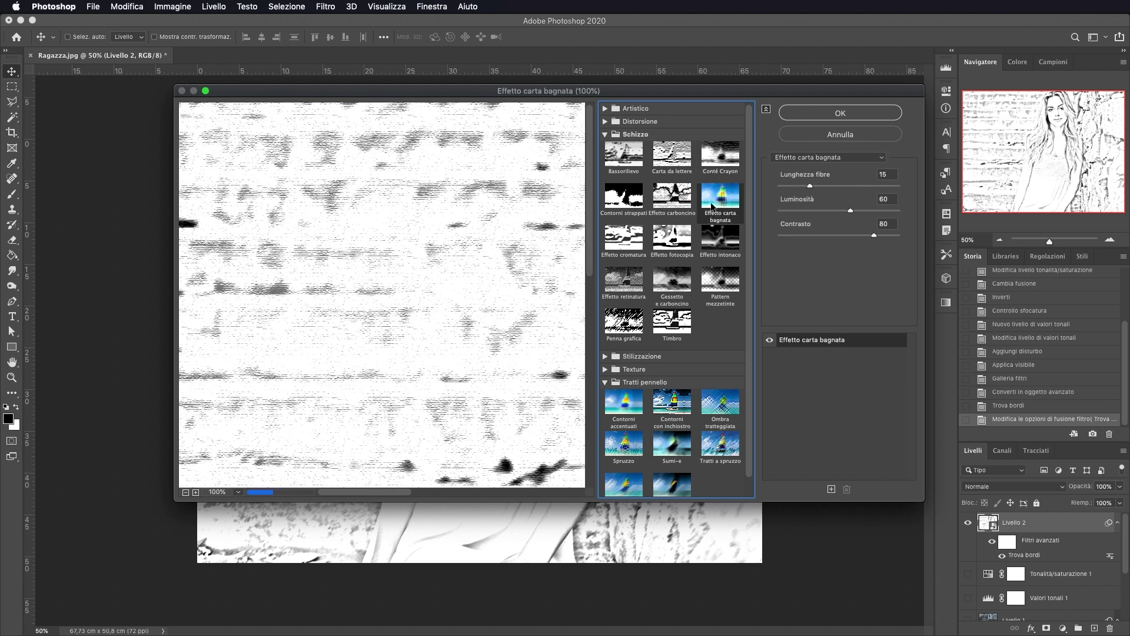
pyautogui.click(670, 199)
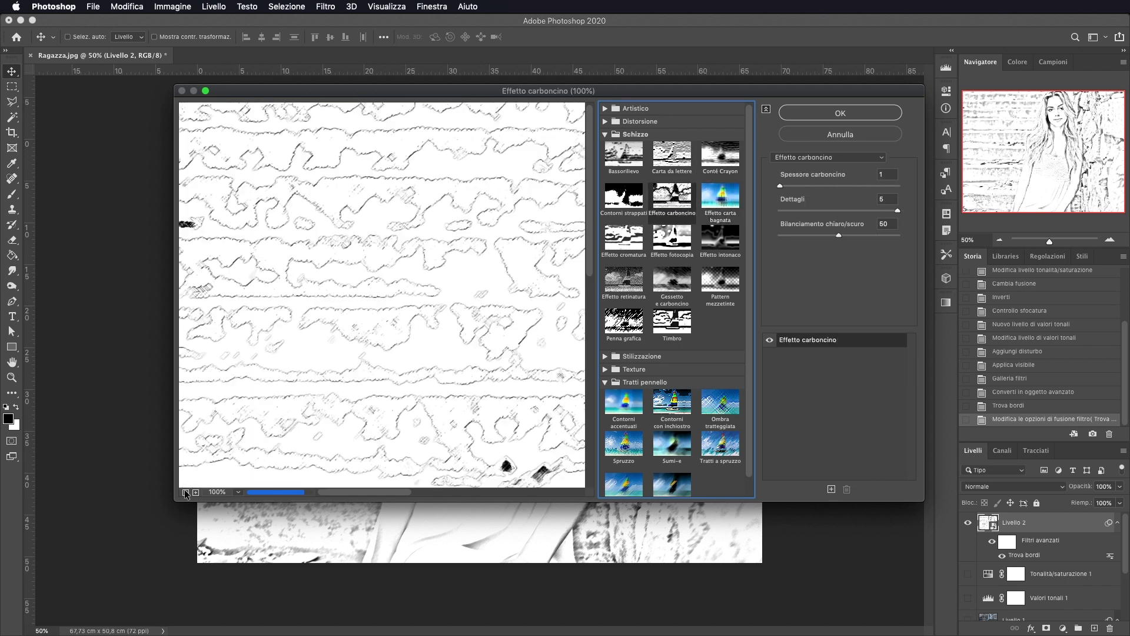
pyautogui.click(185, 492)
pyautogui.click(186, 493)
pyautogui.click(185, 492)
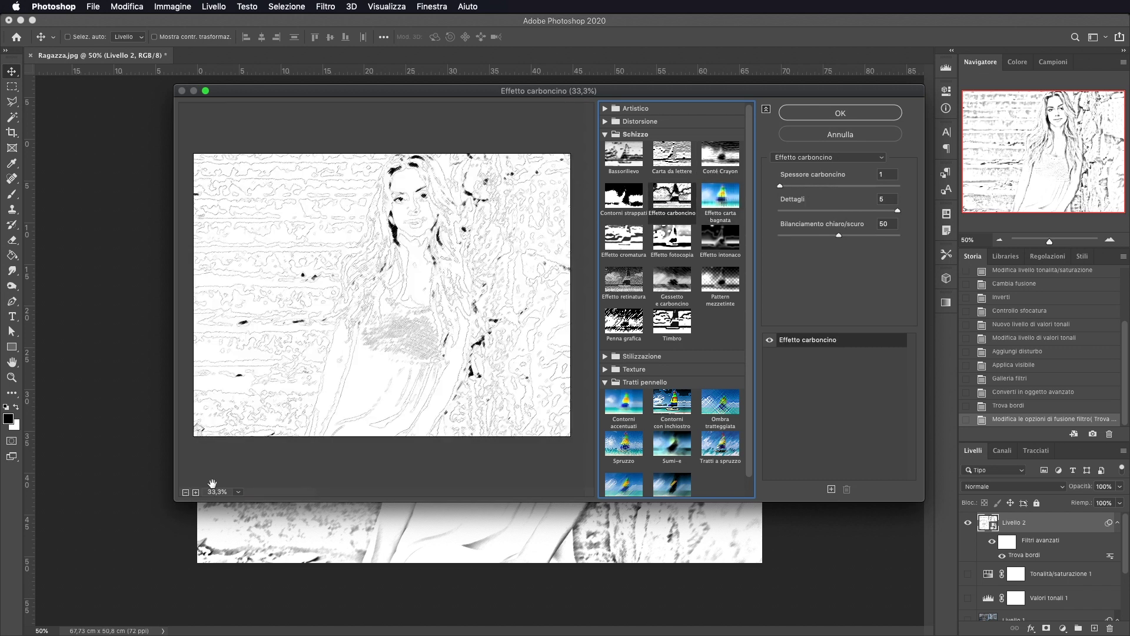
pyautogui.click(196, 492)
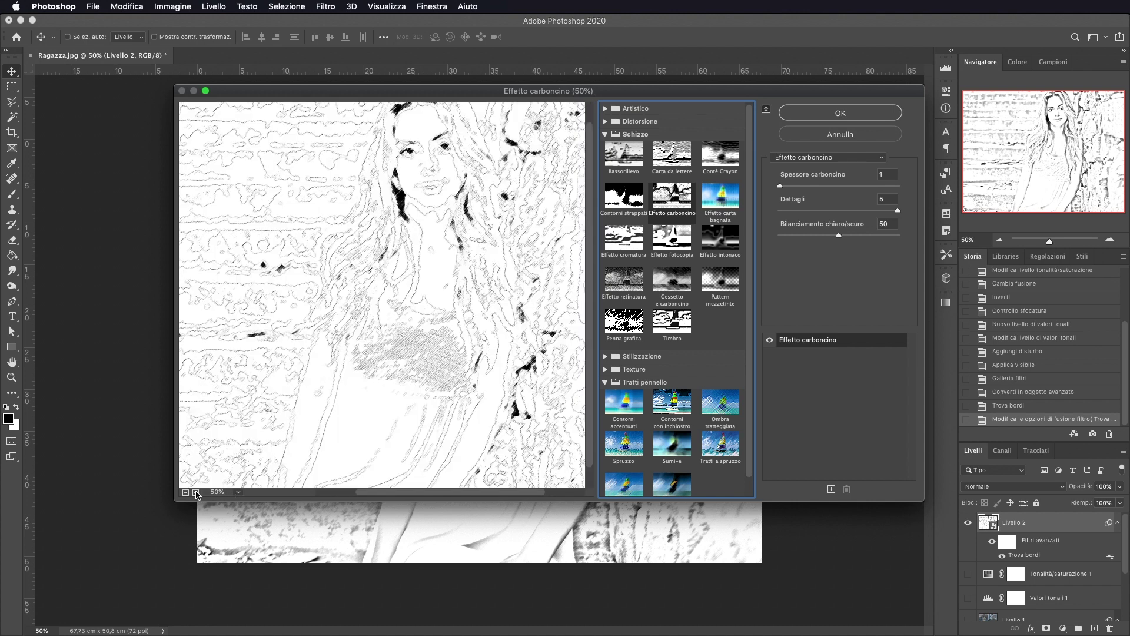
pyautogui.moveTo(387, 263); pyautogui.dragTo(373, 281)
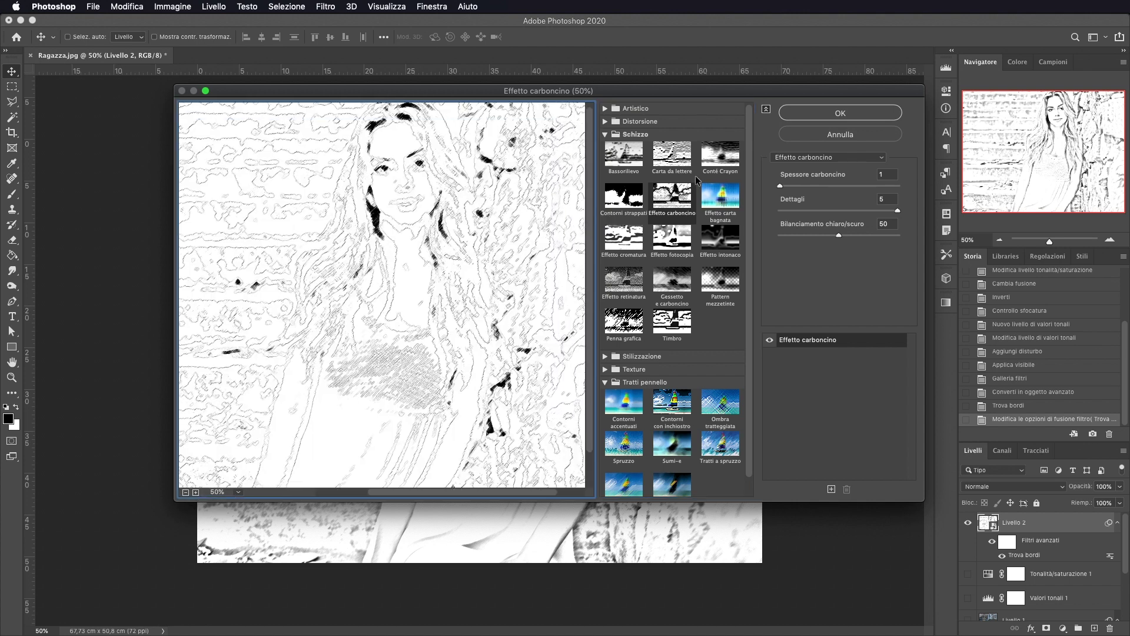
# Step: Apply the Carta da lettere sketch filter to Livello 2 with image balance 39, graininess 9 and relief 15
pyautogui.click(671, 158)
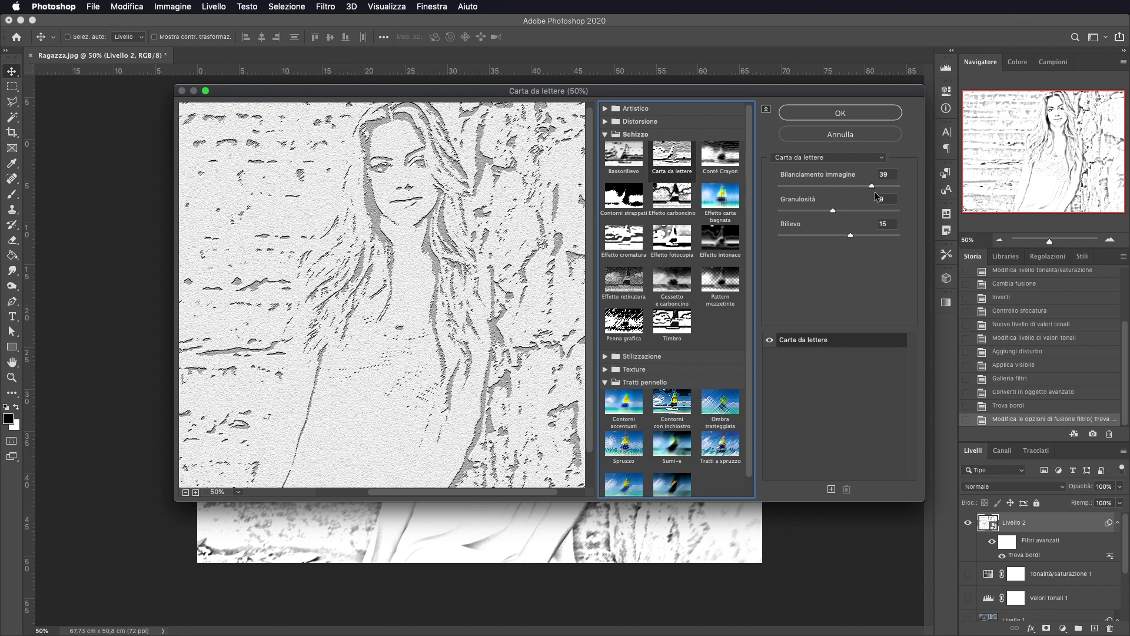
pyautogui.click(871, 185)
pyautogui.click(833, 209)
pyautogui.click(853, 235)
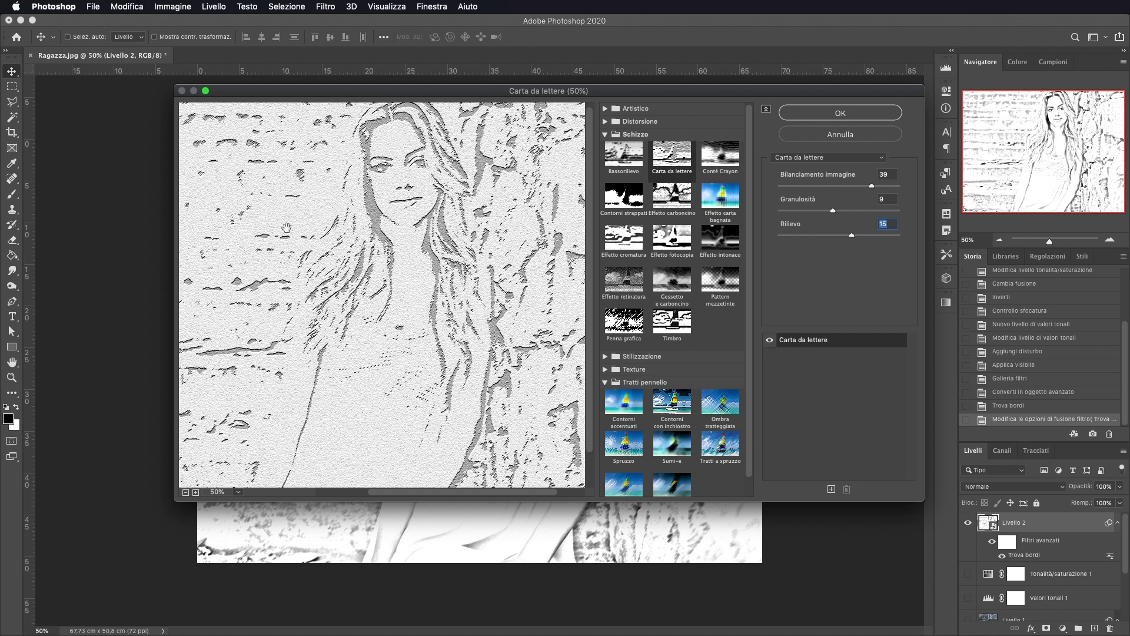
pyautogui.click(832, 113)
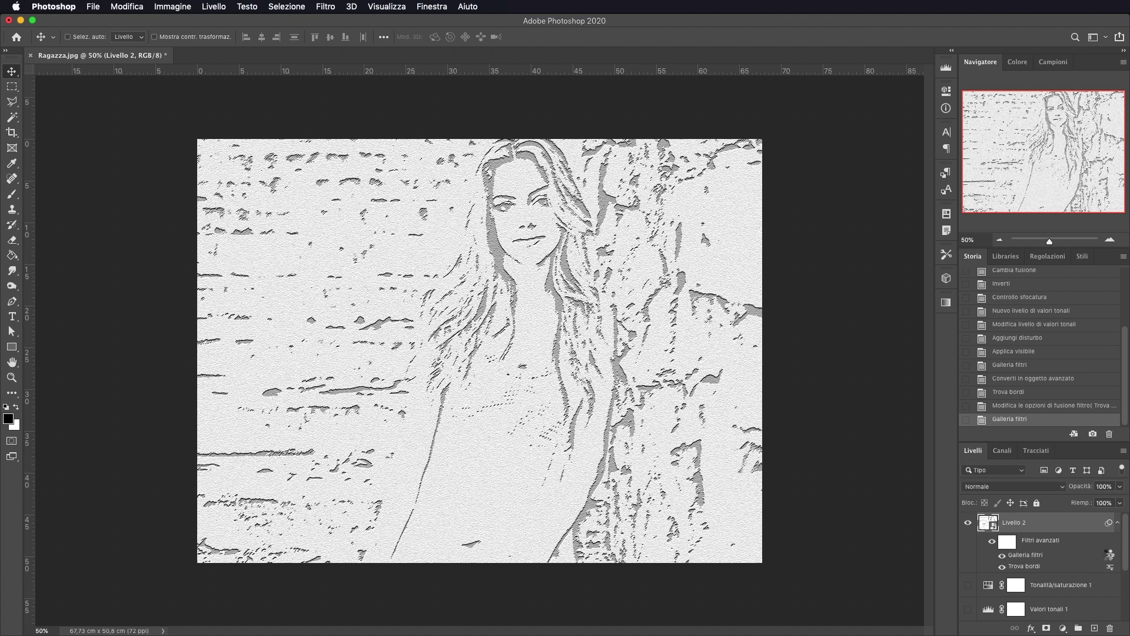
# Step: Set the Galleria filtri smart filter's blend mode to Moltiplica and its opacity to 50%
pyautogui.doubleClick(1110, 555)
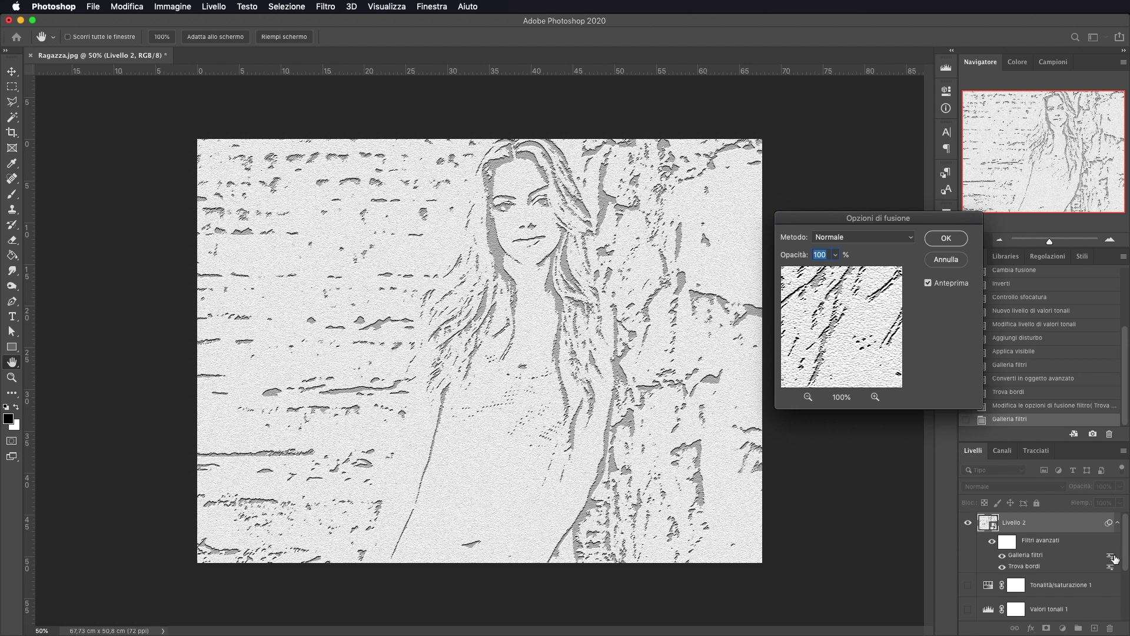
pyautogui.click(843, 241)
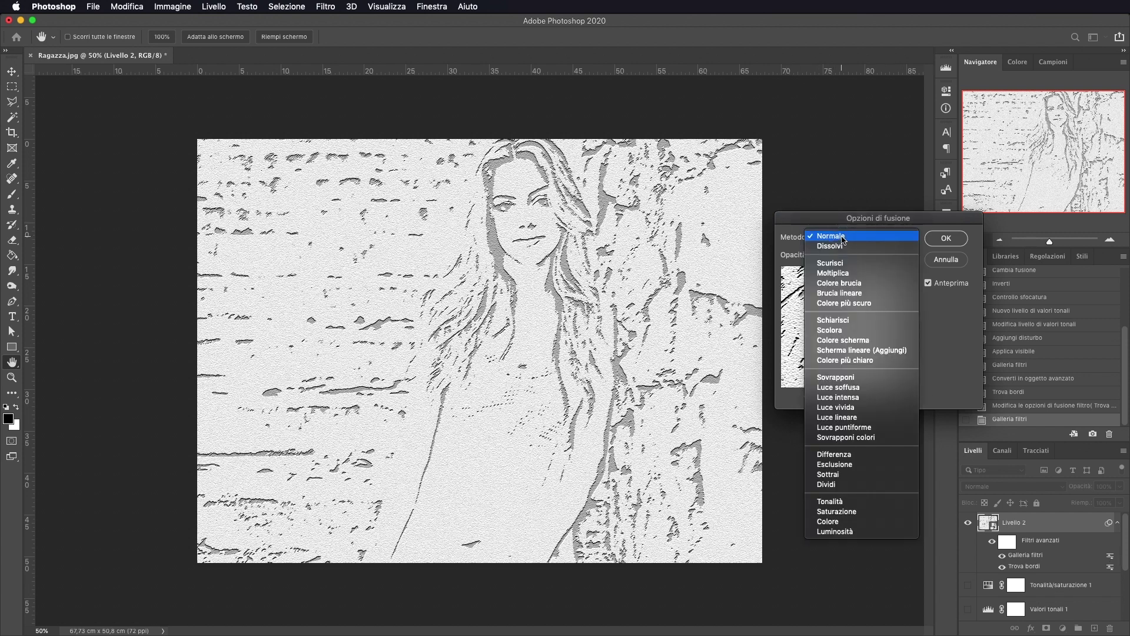
pyautogui.click(842, 273)
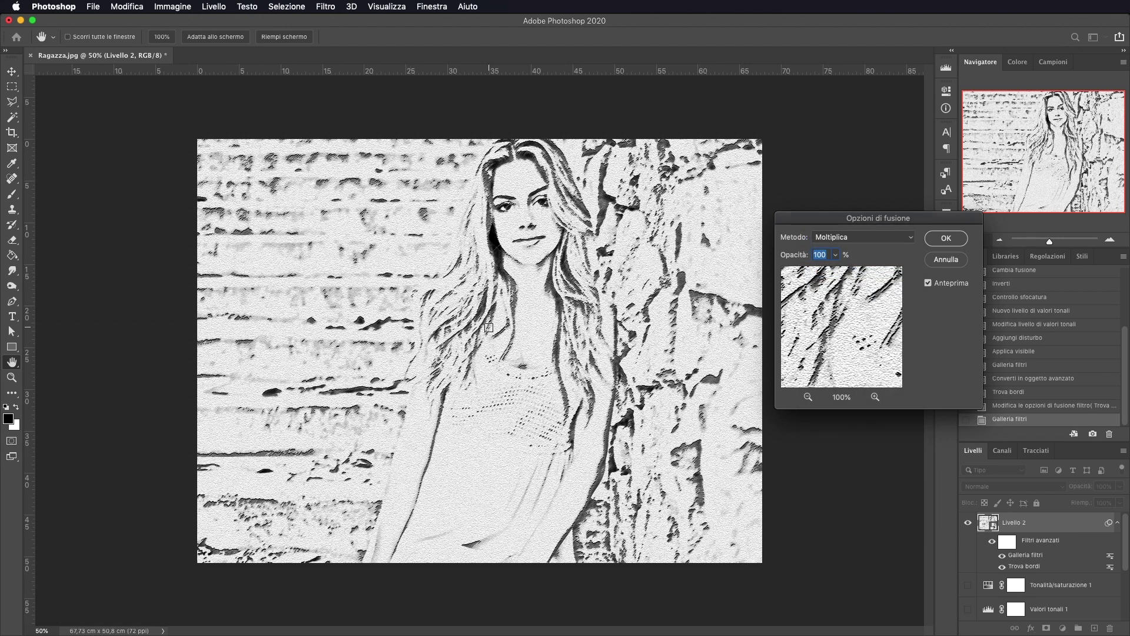
pyautogui.moveTo(794, 261); pyautogui.dragTo(766, 254)
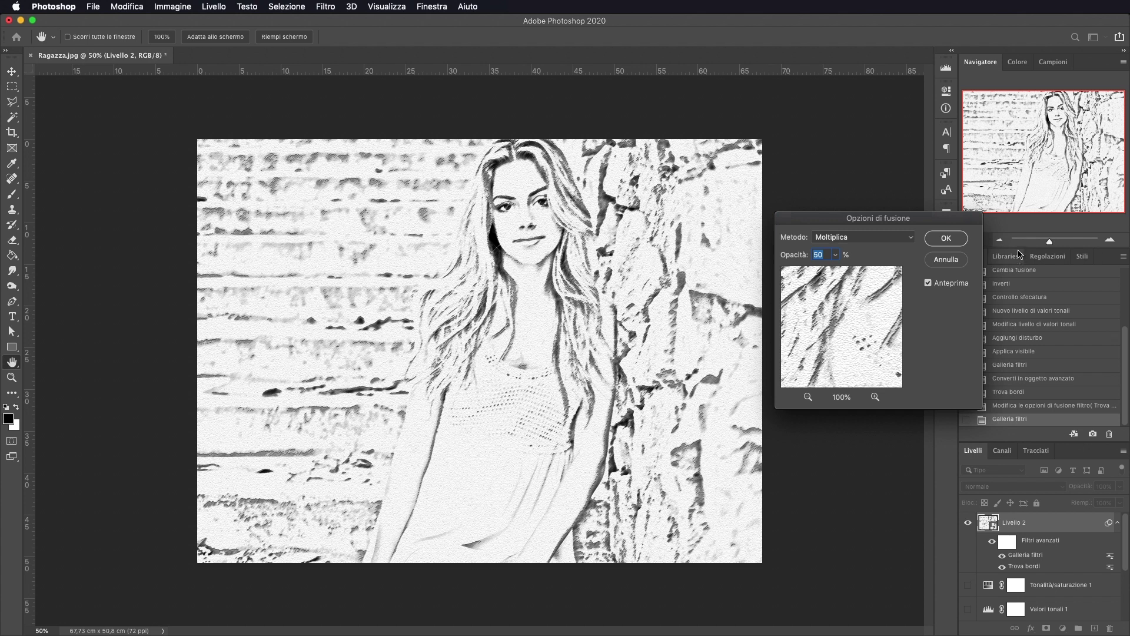
pyautogui.click(940, 242)
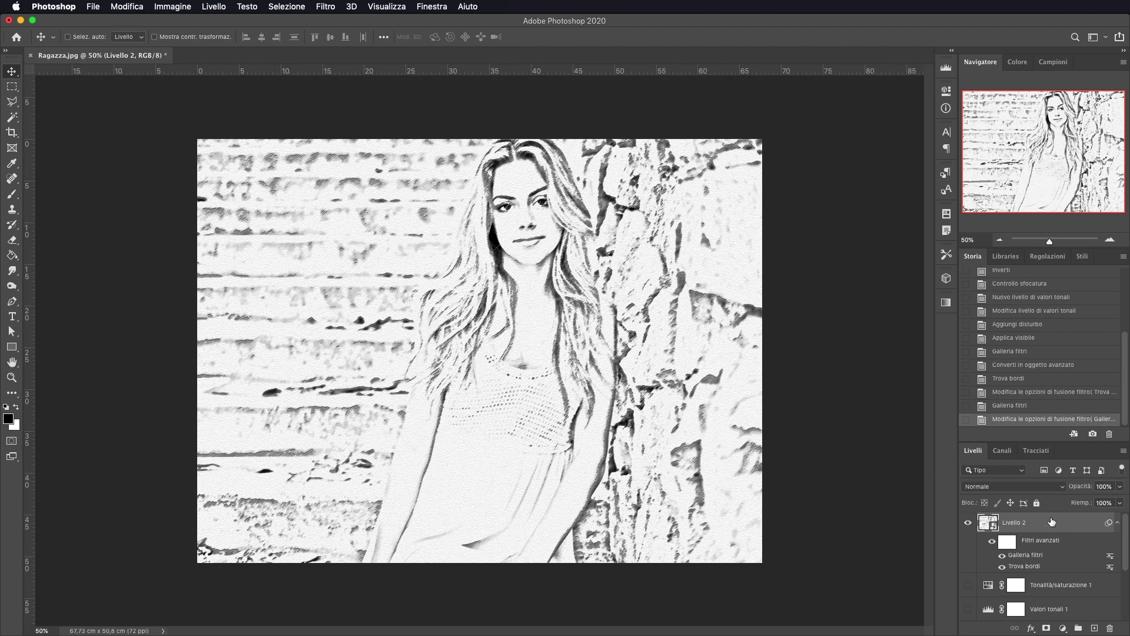
# Step: Compare the image with Livello 2 hidden and shown, and add a layer mask to Livello 2
pyautogui.click(968, 522)
pyautogui.click(968, 522)
pyautogui.click(1047, 629)
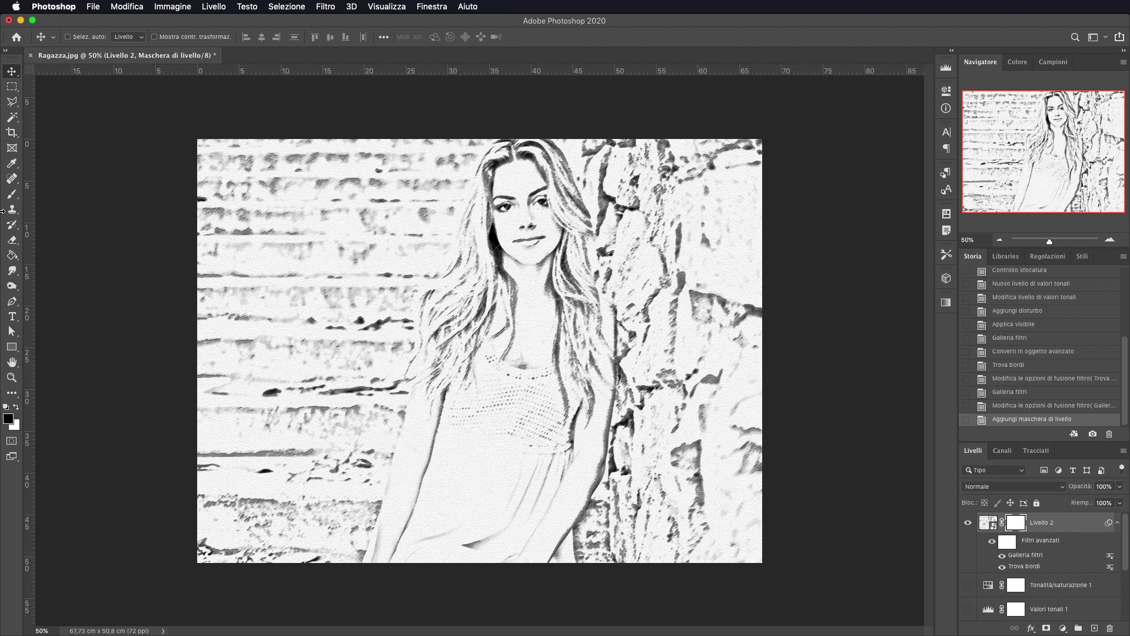
# Step: Paint black on the Livello 2 mask with a soft 379 px brush to hide the wall on both sides of the woman
pyautogui.click(11, 194)
pyautogui.moveTo(288, 271)
pyautogui.mouseDown()
pyautogui.moveTo(344, 268)
pyautogui.moveTo(324, 261)
pyautogui.moveTo(301, 214)
pyautogui.moveTo(211, 260)
pyautogui.moveTo(233, 174)
pyautogui.moveTo(194, 163)
pyautogui.moveTo(403, 159)
pyautogui.moveTo(219, 403)
pyautogui.moveTo(243, 377)
pyautogui.moveTo(213, 486)
pyautogui.moveTo(213, 540)
pyautogui.moveTo(265, 506)
pyautogui.moveTo(266, 540)
pyautogui.moveTo(300, 530)
pyautogui.moveTo(322, 391)
pyautogui.moveTo(246, 472)
pyautogui.moveTo(257, 387)
pyautogui.mouseUp()
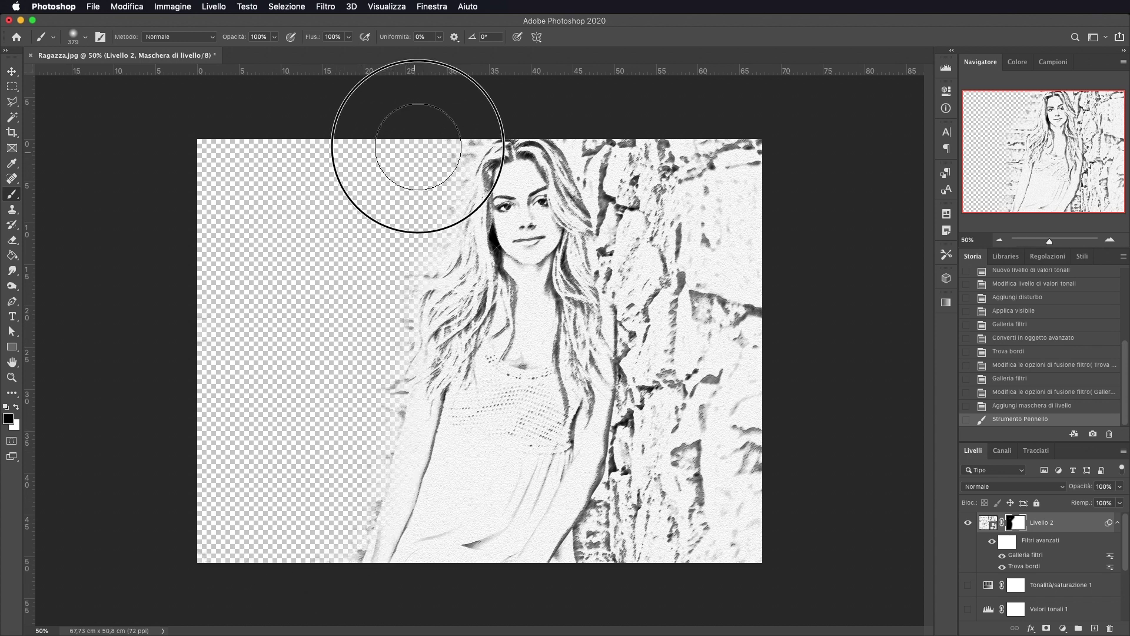
pyautogui.moveTo(342, 268)
pyautogui.mouseDown()
pyautogui.moveTo(204, 337)
pyautogui.moveTo(195, 499)
pyautogui.moveTo(227, 295)
pyautogui.mouseUp()
pyautogui.moveTo(801, 339)
pyautogui.mouseDown()
pyautogui.moveTo(712, 182)
pyautogui.moveTo(668, 165)
pyautogui.moveTo(694, 164)
pyautogui.moveTo(676, 252)
pyautogui.moveTo(719, 303)
pyautogui.mouseUp()
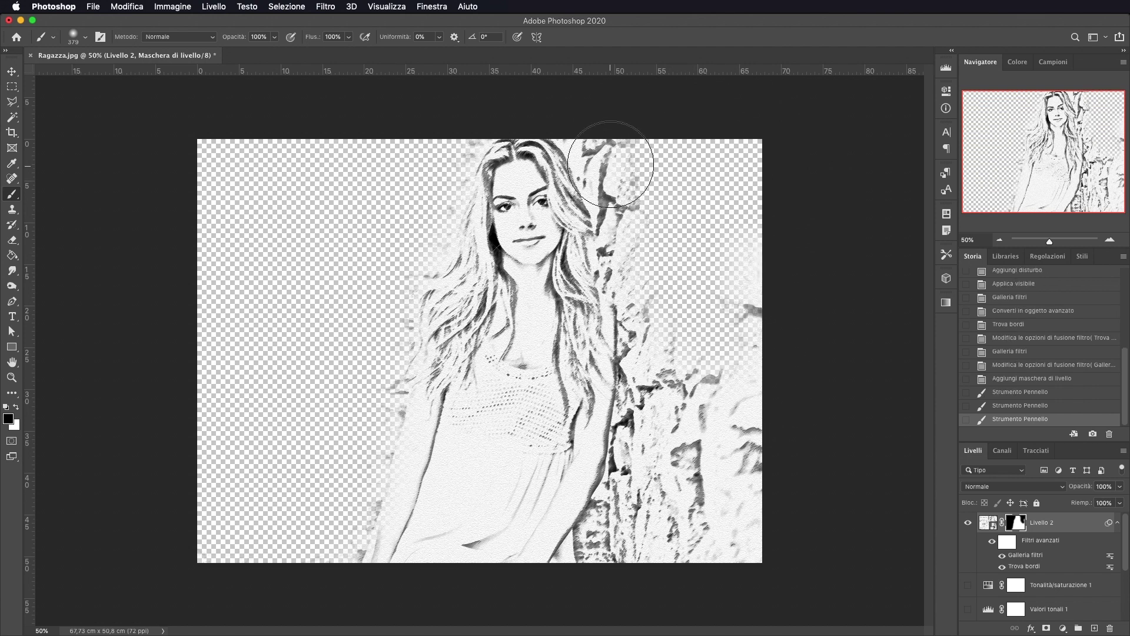
pyautogui.moveTo(728, 464)
pyautogui.mouseDown()
pyautogui.moveTo(704, 424)
pyautogui.moveTo(681, 507)
pyautogui.moveTo(667, 521)
pyautogui.moveTo(660, 512)
pyautogui.moveTo(654, 553)
pyautogui.moveTo(699, 541)
pyautogui.moveTo(734, 281)
pyautogui.moveTo(733, 513)
pyautogui.moveTo(757, 163)
pyautogui.moveTo(745, 577)
pyautogui.moveTo(746, 546)
pyautogui.mouseUp()
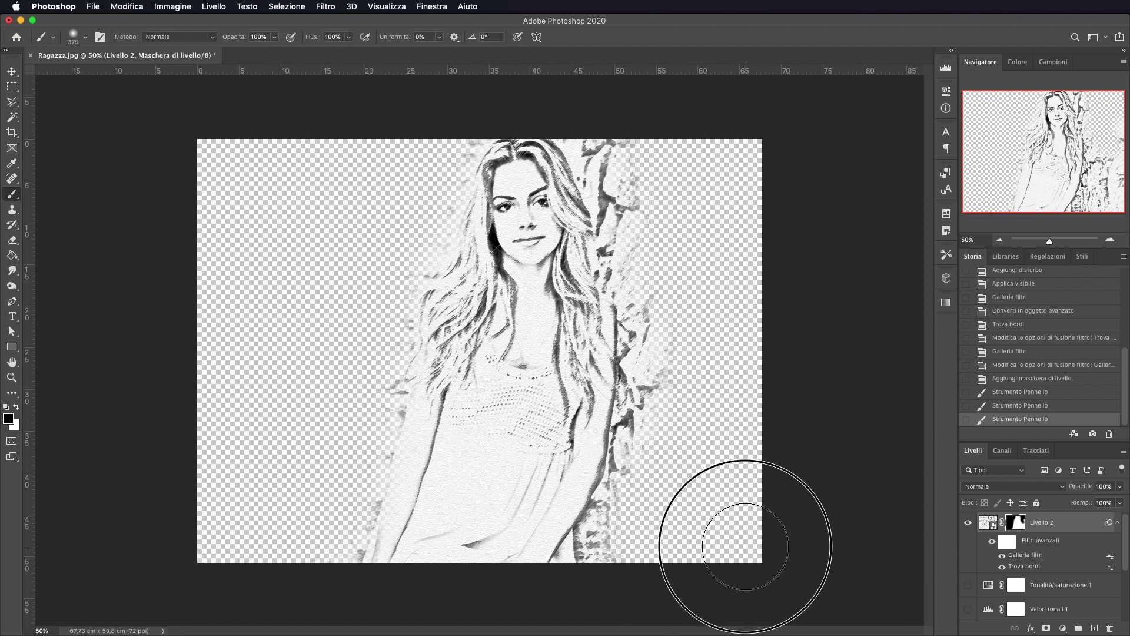
pyautogui.press('super+z')
pyautogui.press('super+z')
pyautogui.press('super+z')
pyautogui.press('x')
pyautogui.press('x')
# Step: Add a new layer directly below Livello 2 and fill it with white using the Paint Bucket
pyautogui.click(1095, 628)
pyautogui.moveTo(1019, 526); pyautogui.dragTo(1015, 592)
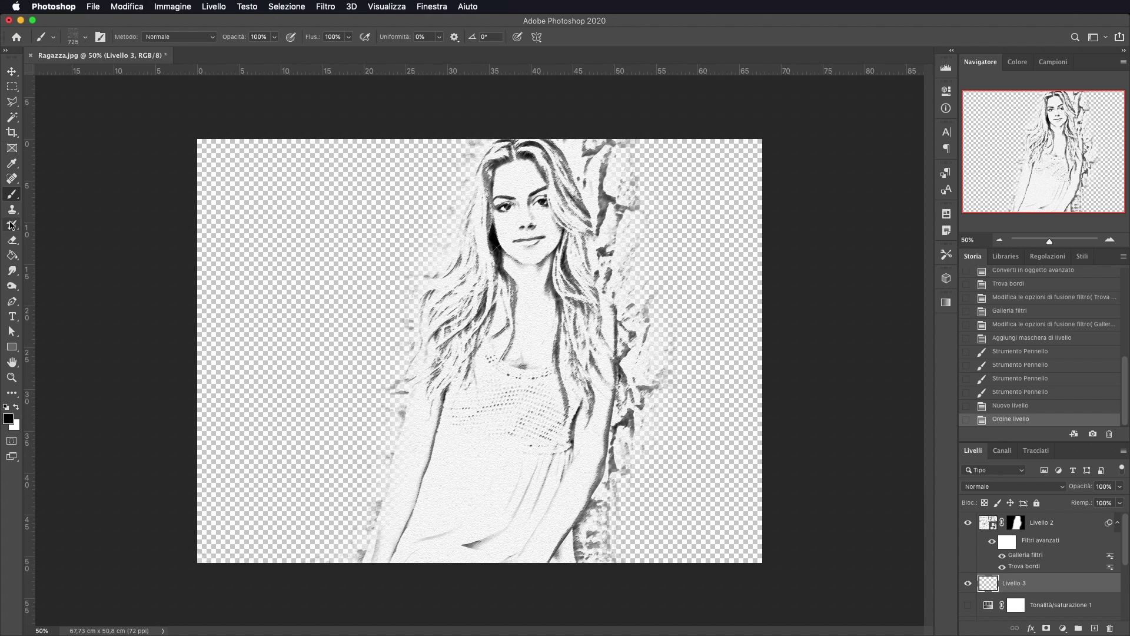
pyautogui.press('g')
pyautogui.click(16, 407)
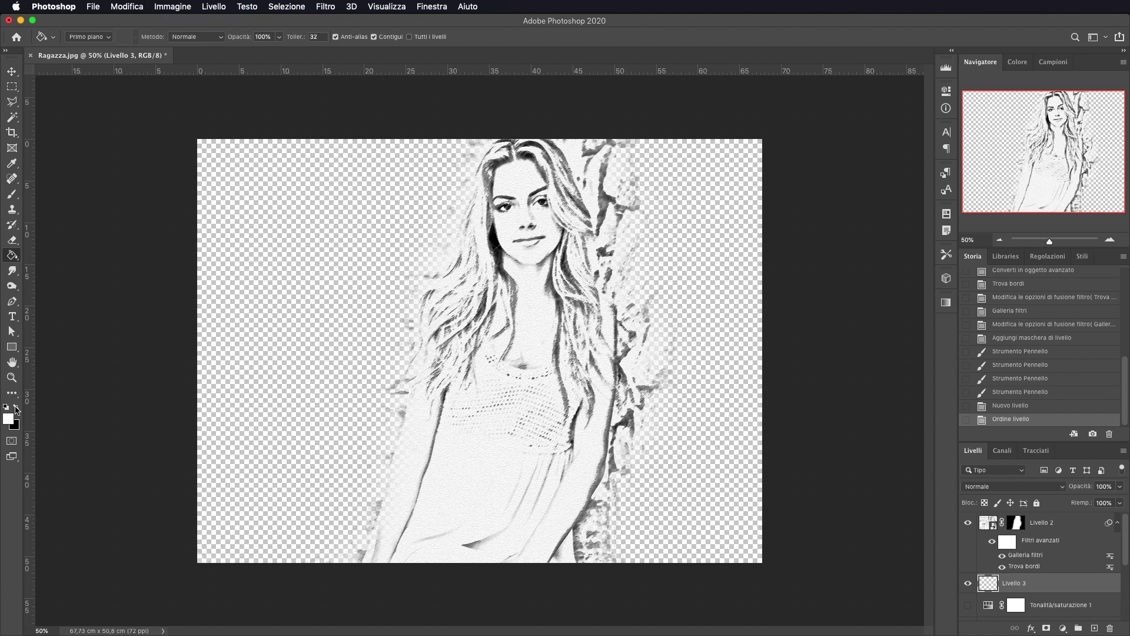
pyautogui.click(293, 342)
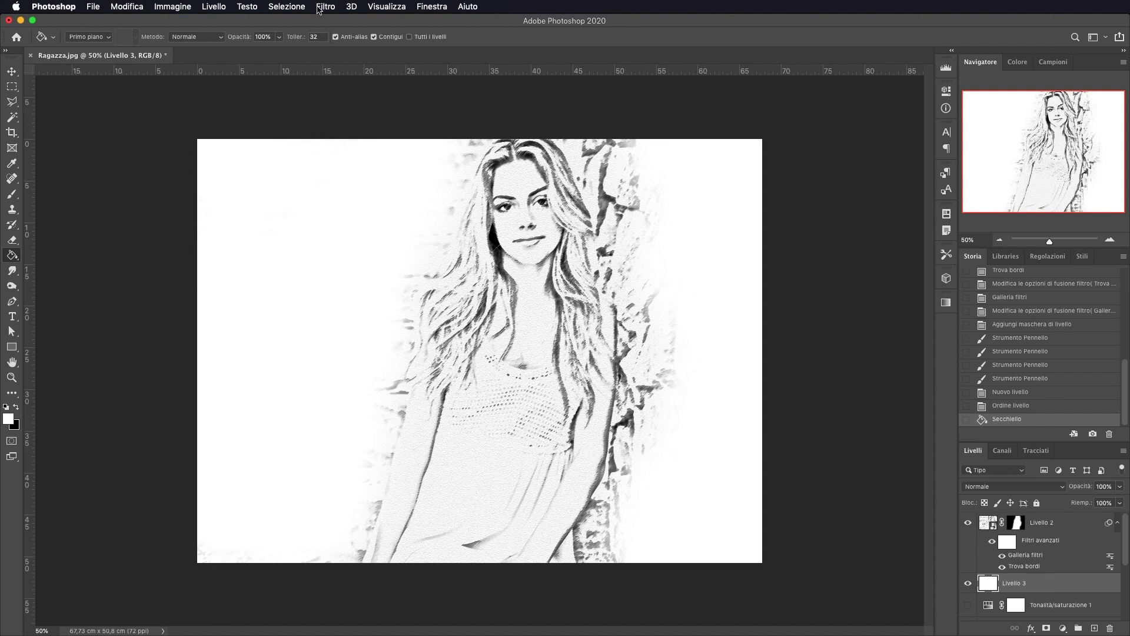
# Step: Reapply the last Filter Gallery effect to the white Livello 3 to give it the paper texture
pyautogui.click(326, 7)
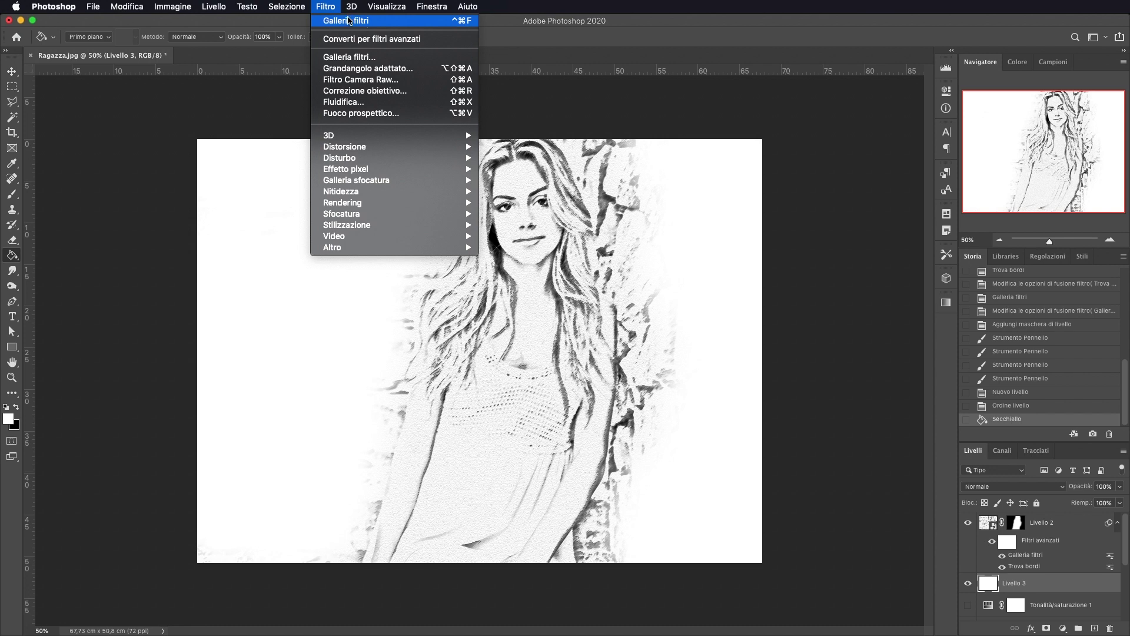
pyautogui.click(347, 22)
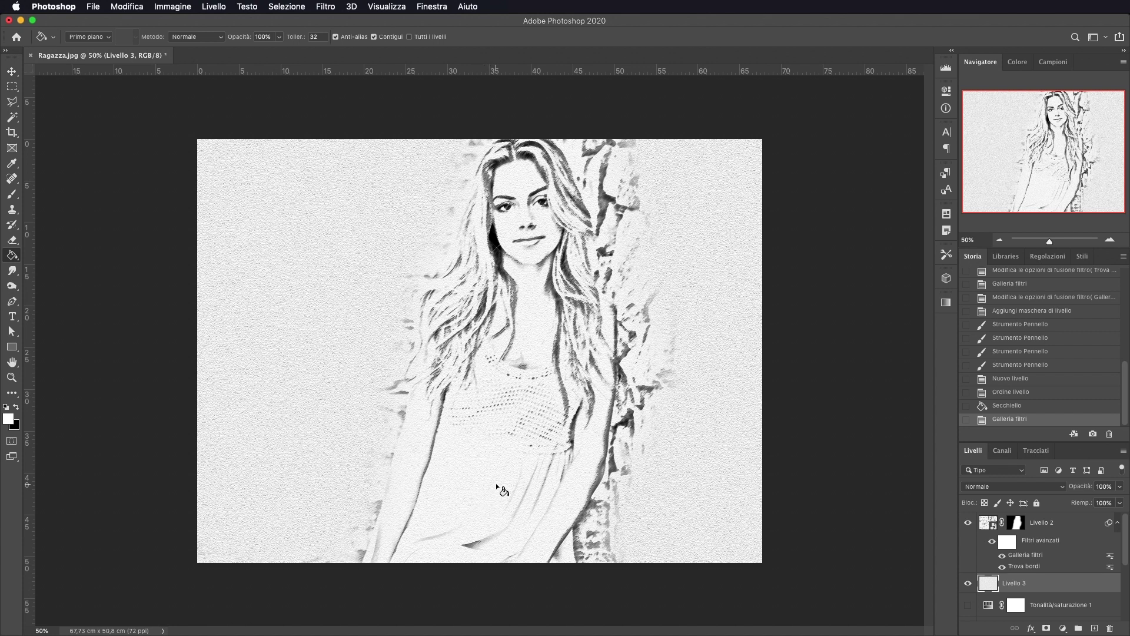
# Step: Select the Livello 2 mask and switch the Brush tool to the 725 px cracks brush
pyautogui.click(1016, 522)
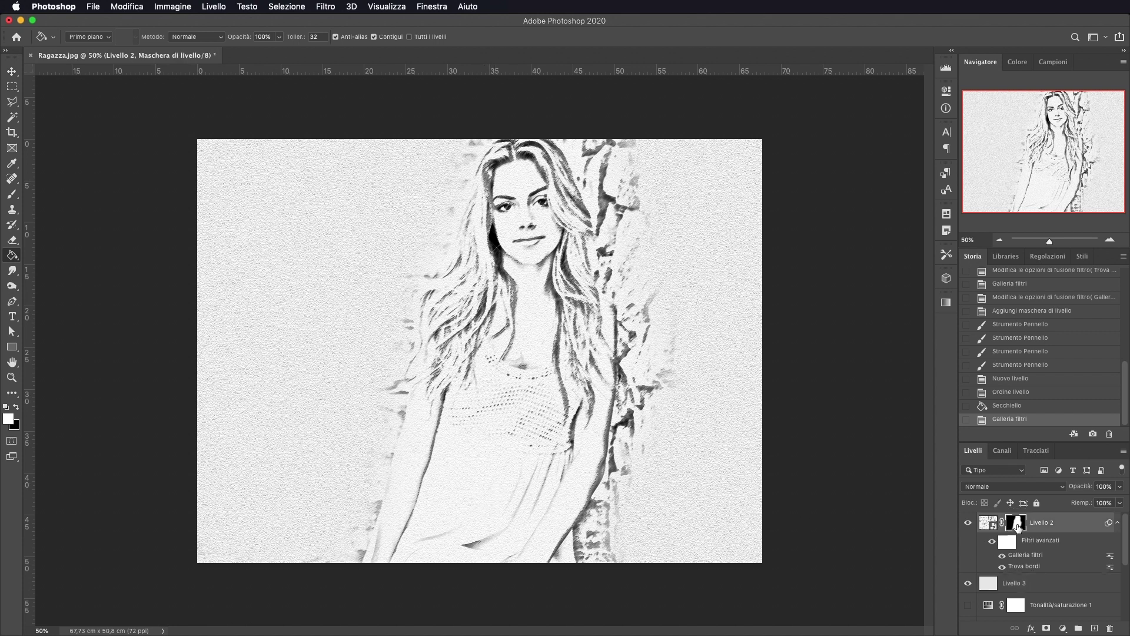
pyautogui.click(12, 193)
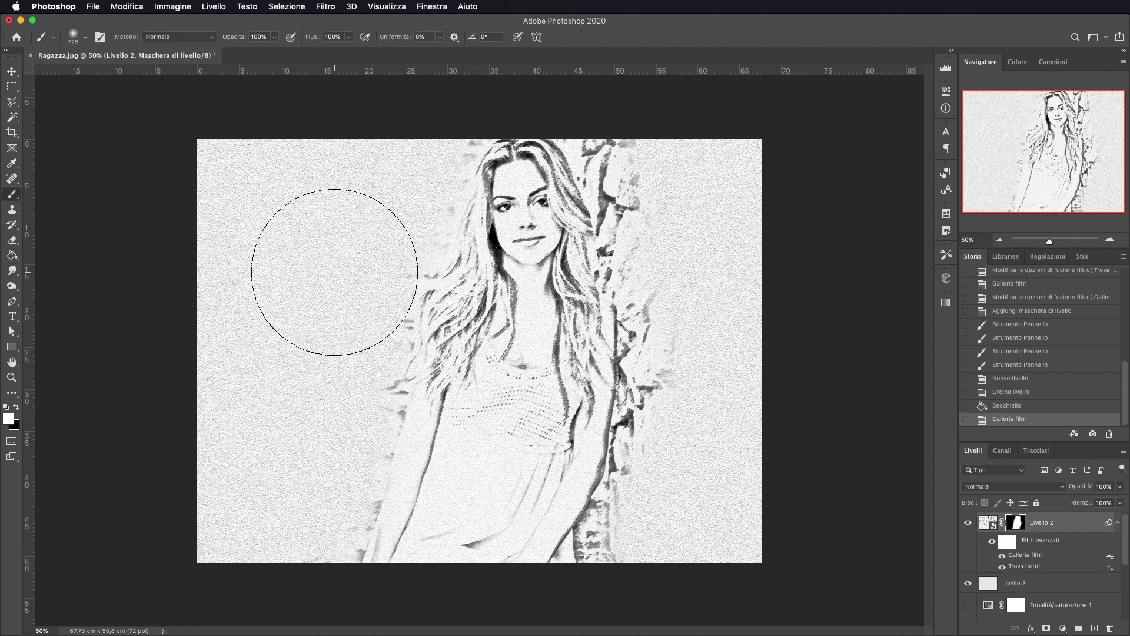
pyautogui.rightClick(335, 272)
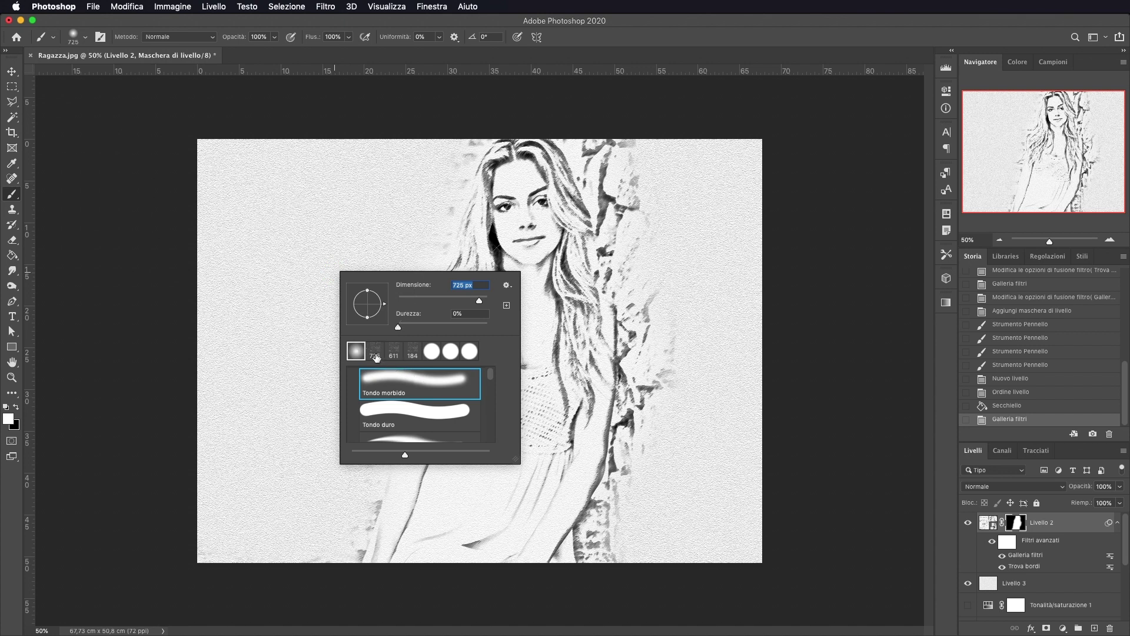
pyautogui.click(375, 352)
pyautogui.scroll(-10, 453, 395)
pyautogui.scroll(-5, 463, 406)
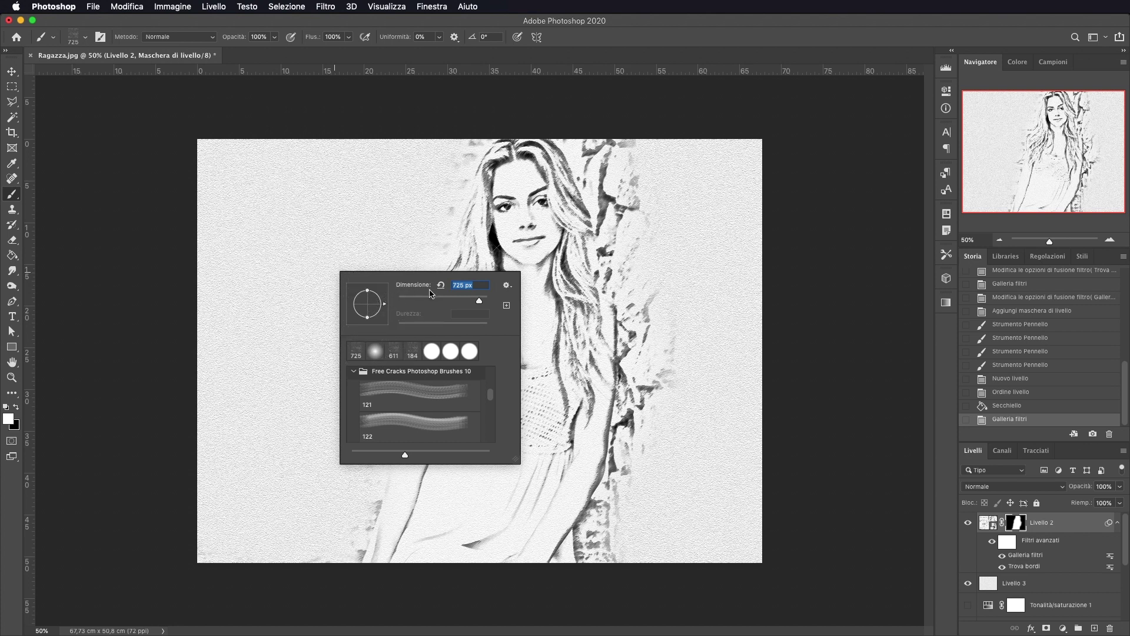
pyautogui.click(13, 200)
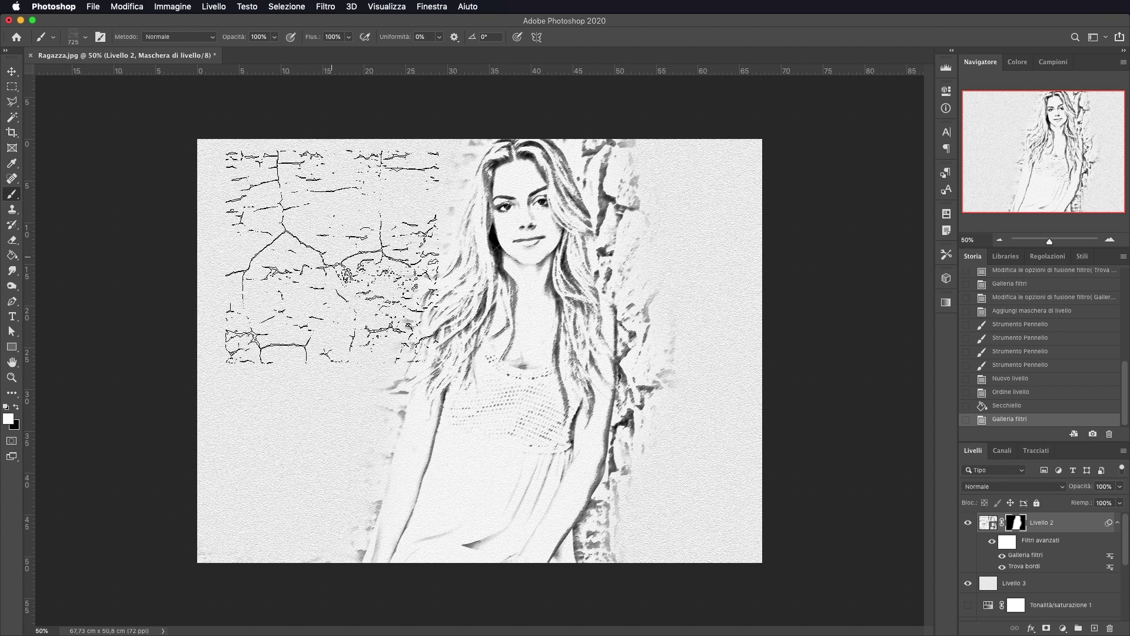
# Step: Stamp white cracks on the Livello 2 mask with the 725 px brush over the walls on both sides of the woman
pyautogui.click(333, 259)
pyautogui.click(352, 287)
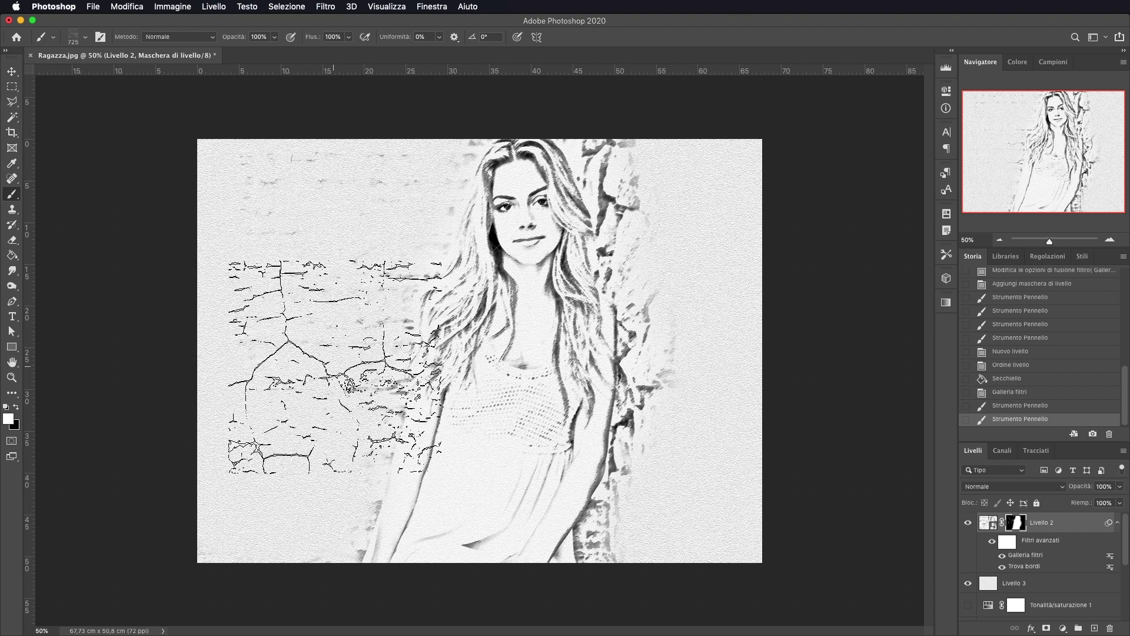
pyautogui.click(353, 263)
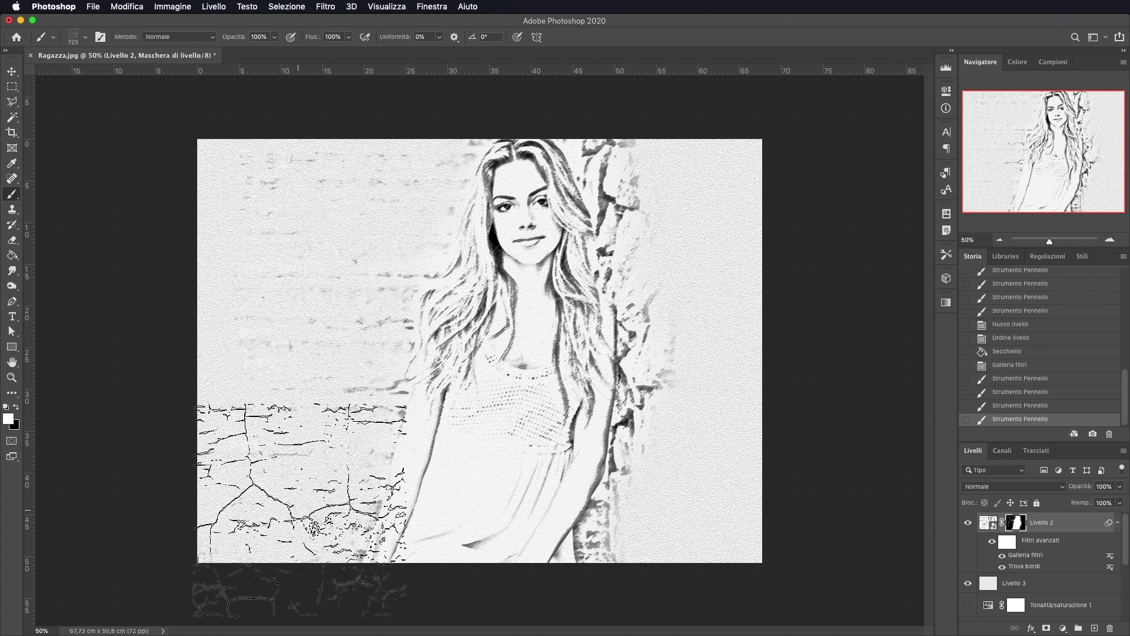
pyautogui.click(300, 510)
pyautogui.click(319, 426)
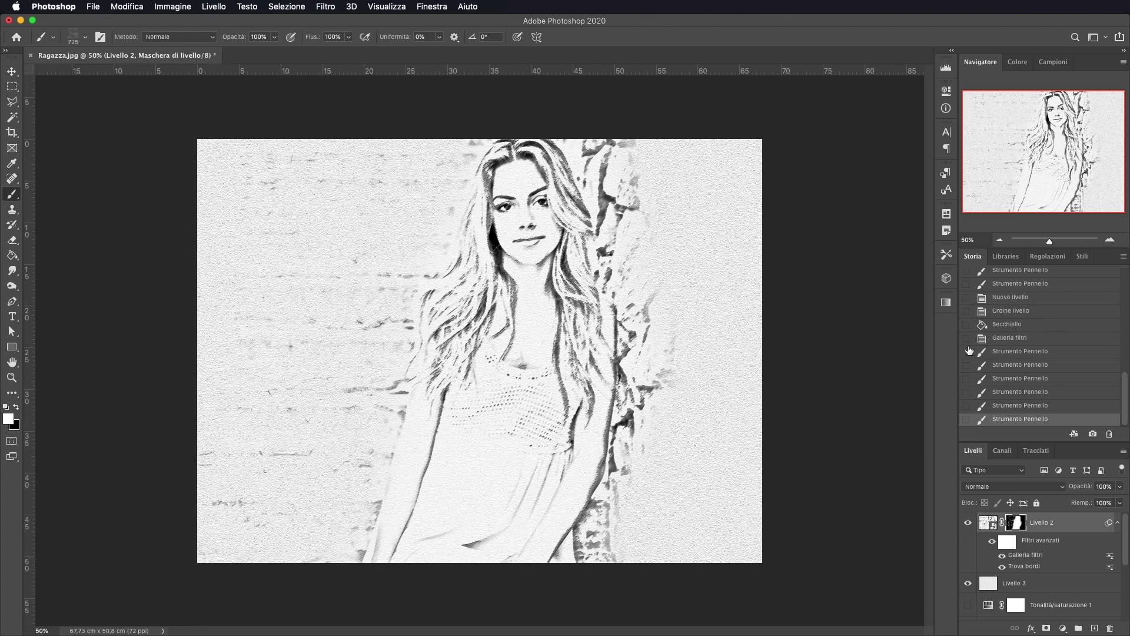
pyautogui.click(595, 339)
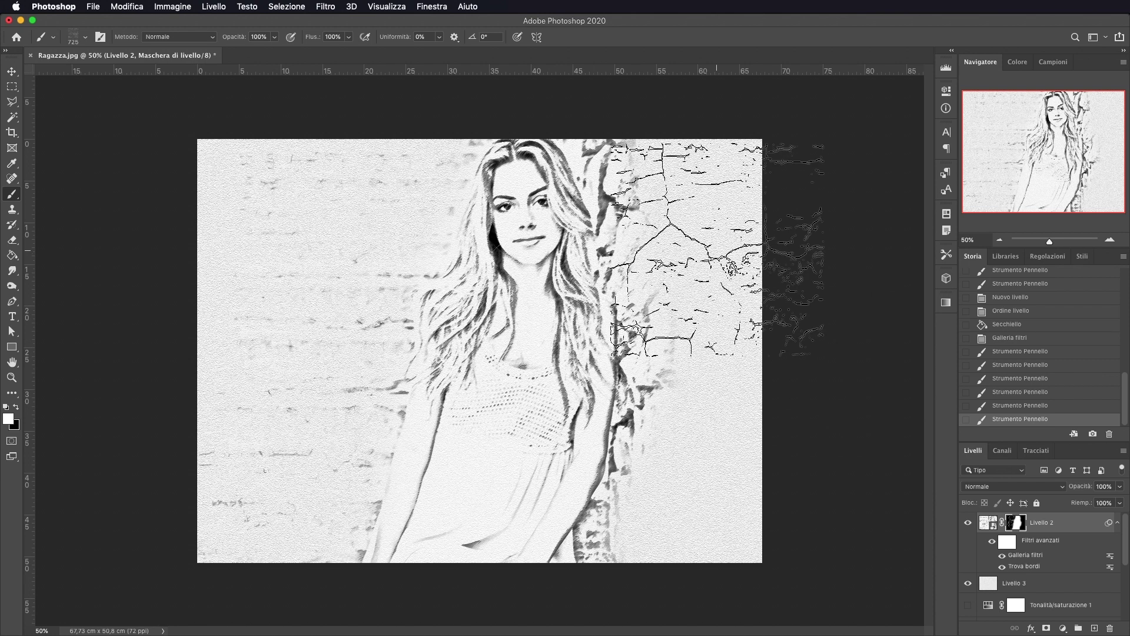
# Step: Choose cracks brush 122 at 1447 px and stamp white on the mask over the walls on both sides of the woman
pyautogui.rightClick(630, 308)
pyautogui.click(705, 463)
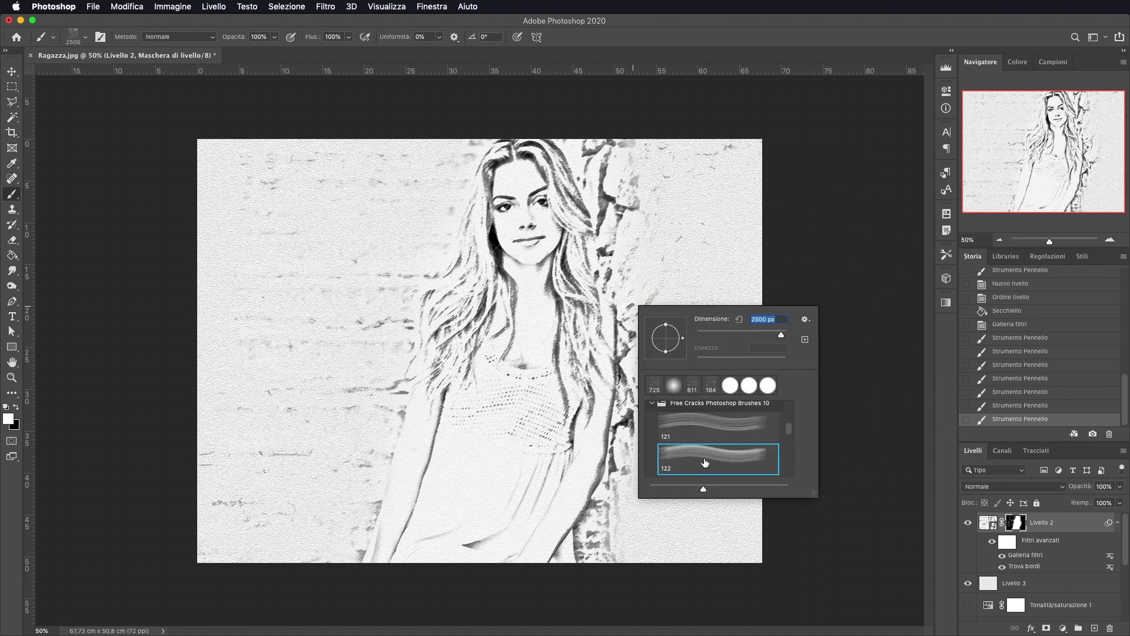
pyautogui.moveTo(756, 333)
pyautogui.mouseDown()
pyautogui.moveTo(730, 335)
pyautogui.moveTo(779, 334)
pyautogui.mouseUp()
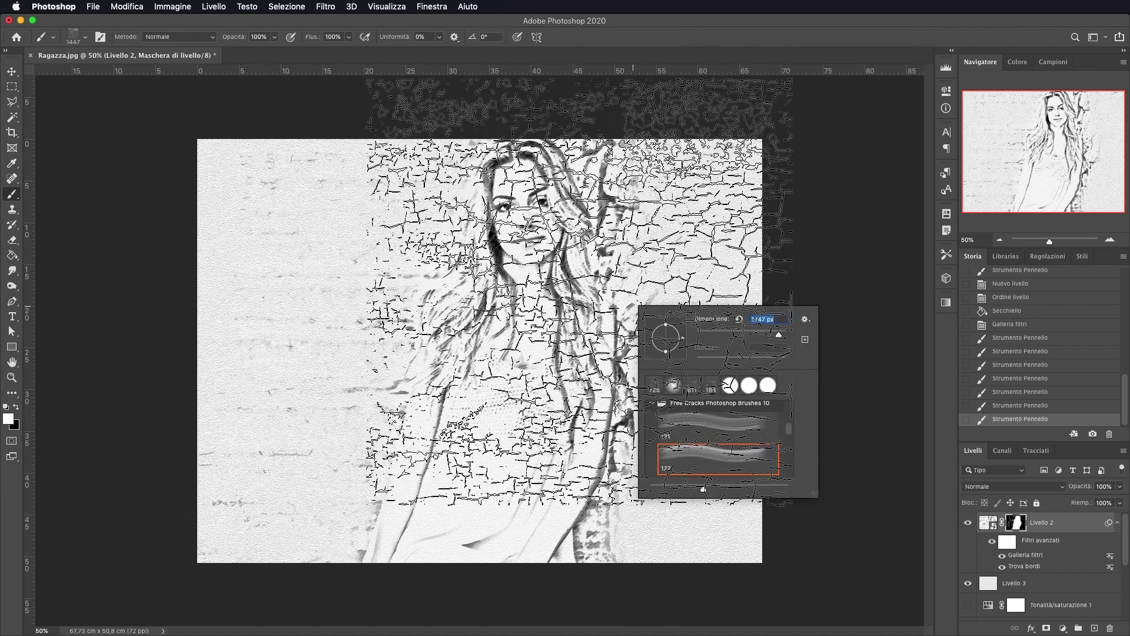
pyautogui.click(210, 343)
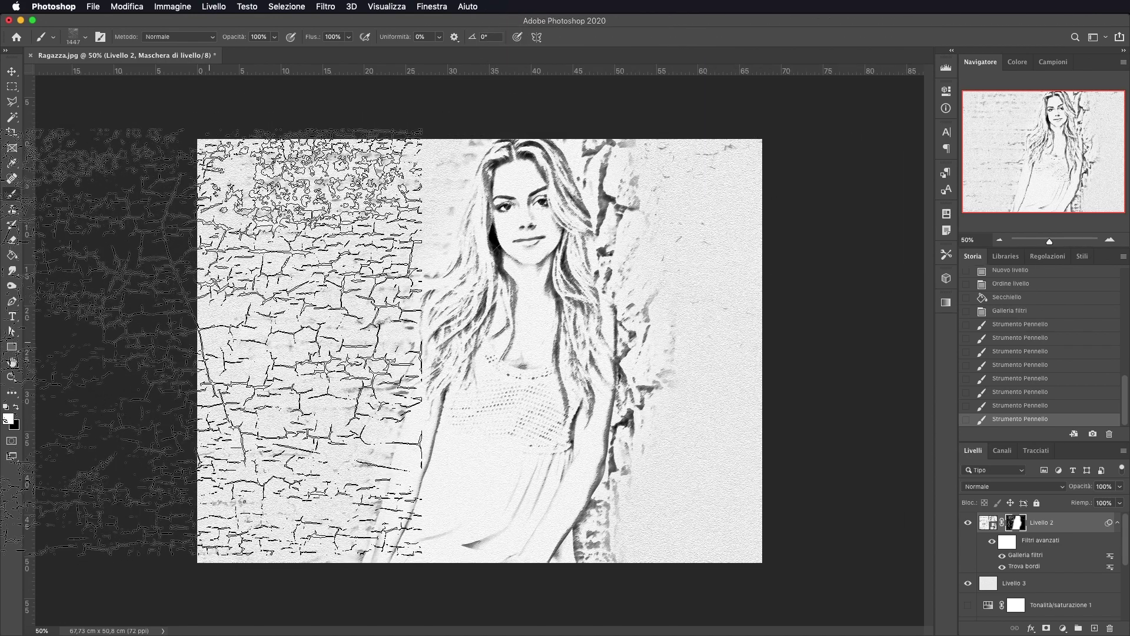
pyautogui.click(303, 424)
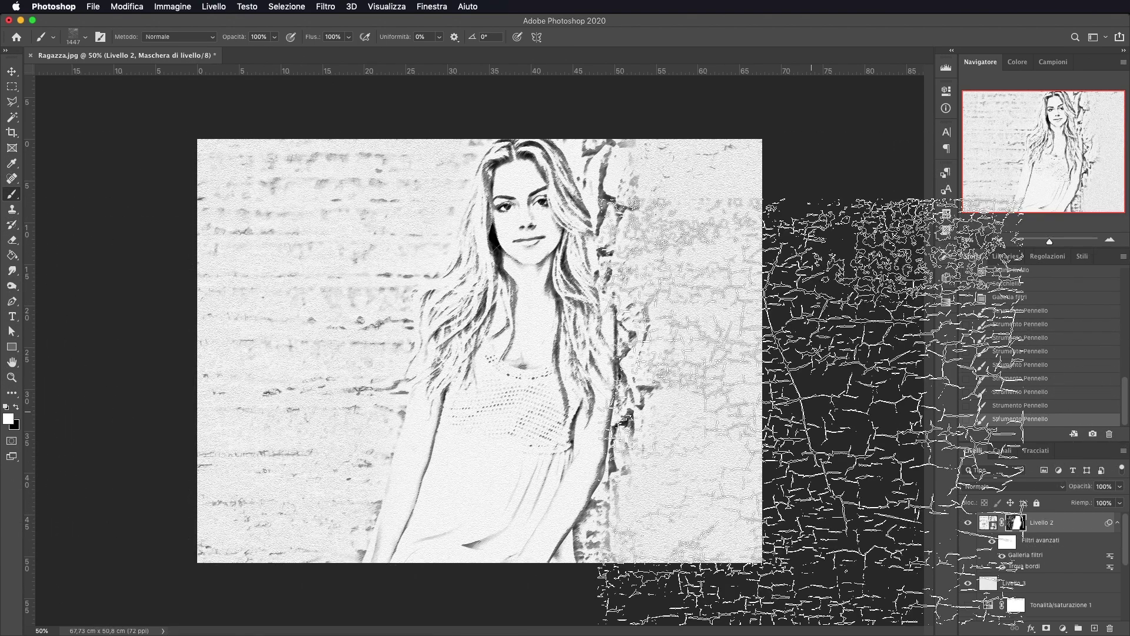
pyautogui.click(826, 403)
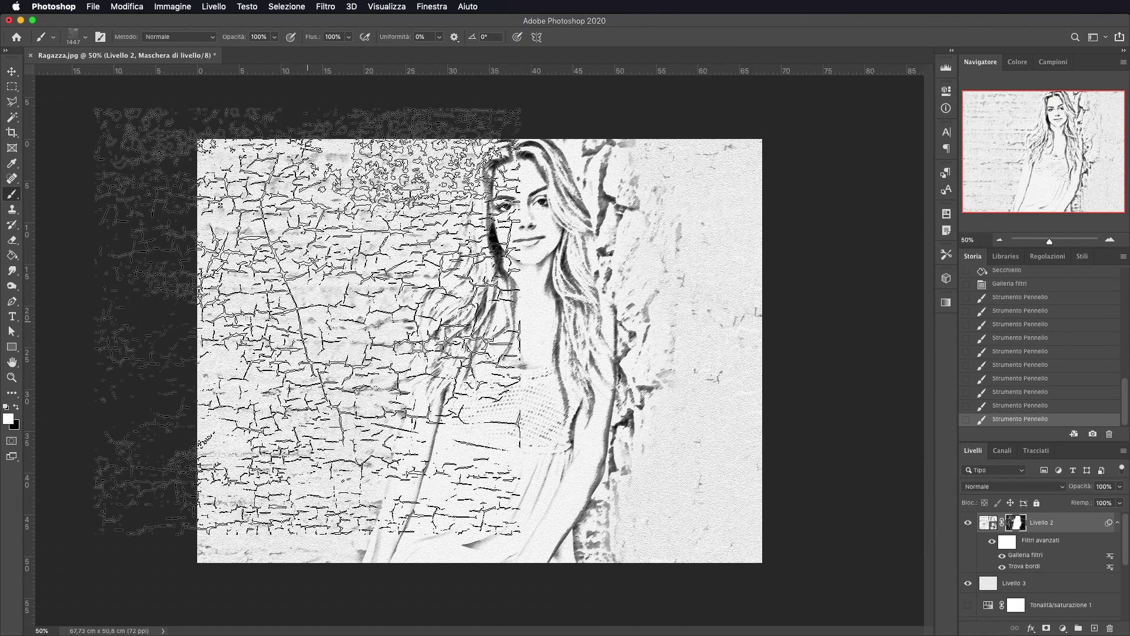
# Step: Paint black on the mask with a soft round 691 px brush to fade the wall texture along the image's left edge
pyautogui.rightClick(398, 422)
pyautogui.click(394, 430)
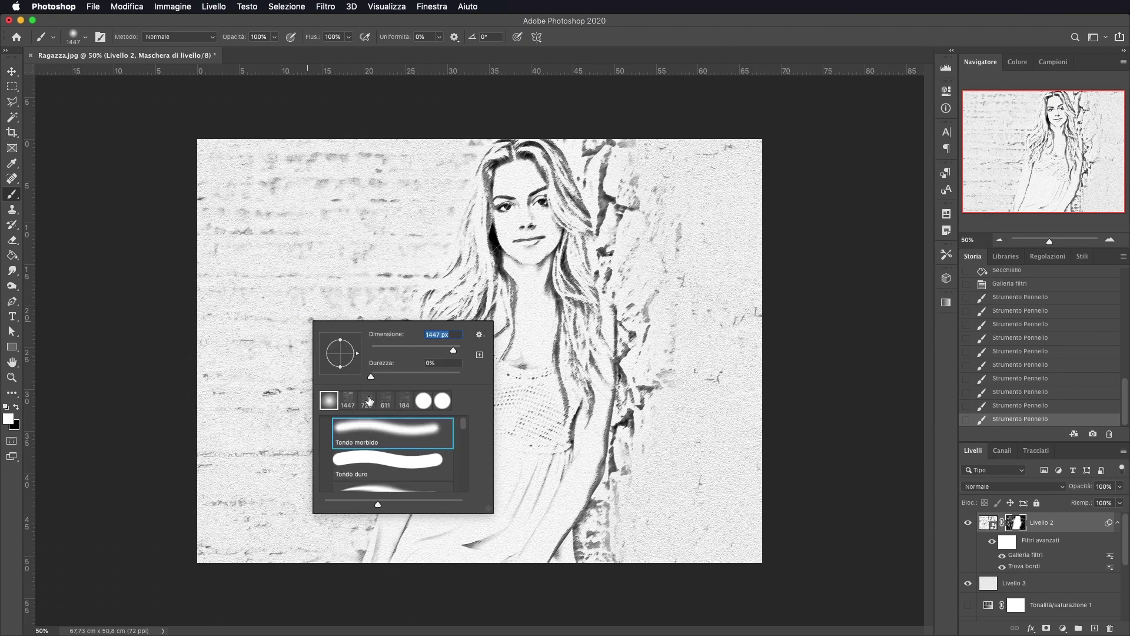
pyautogui.press('x')
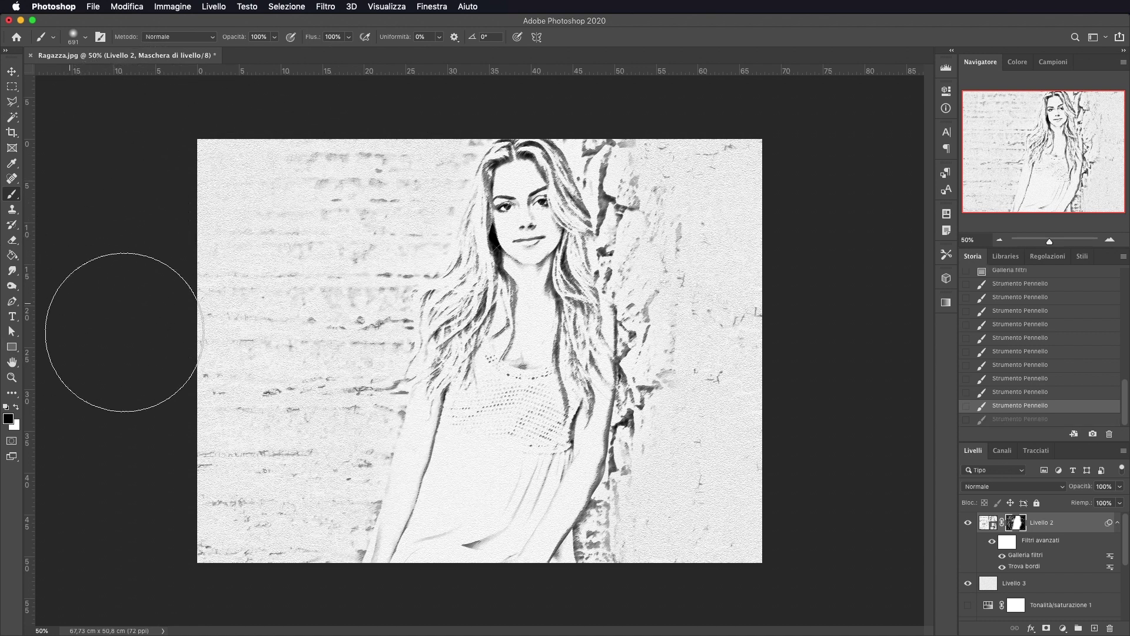
pyautogui.moveTo(139, 379)
pyautogui.mouseDown()
pyautogui.moveTo(252, 222)
pyautogui.moveTo(359, 150)
pyautogui.moveTo(202, 214)
pyautogui.moveTo(189, 248)
pyautogui.mouseUp()
pyautogui.moveTo(280, 602)
pyautogui.mouseDown()
pyautogui.moveTo(195, 560)
pyautogui.moveTo(267, 575)
pyautogui.moveTo(217, 550)
pyautogui.mouseUp()
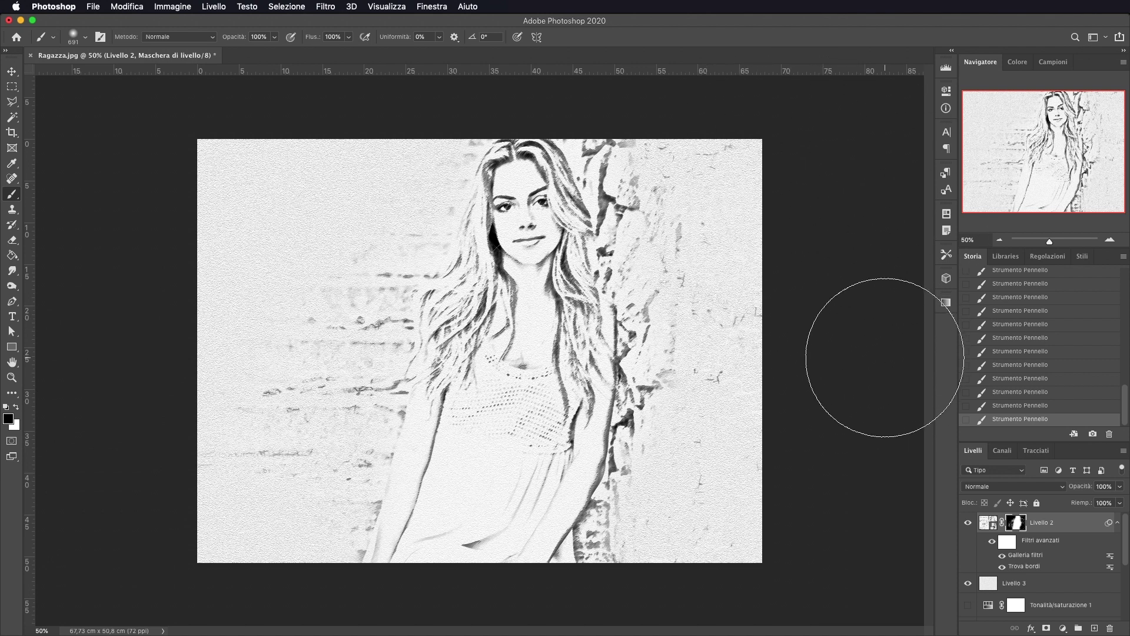
# Step: Reduce the soft brush to 353 px and paint black on the mask to hide the rocks beside the woman's head
pyautogui.press('[')
pyautogui.press('[')
pyautogui.press('[')
pyautogui.press('x')
pyautogui.moveTo(635, 171)
pyautogui.mouseDown()
pyautogui.moveTo(597, 153)
pyautogui.moveTo(640, 146)
pyautogui.moveTo(655, 167)
pyautogui.moveTo(753, 165)
pyautogui.moveTo(622, 221)
pyautogui.moveTo(644, 202)
pyautogui.mouseUp()
pyautogui.press('x')
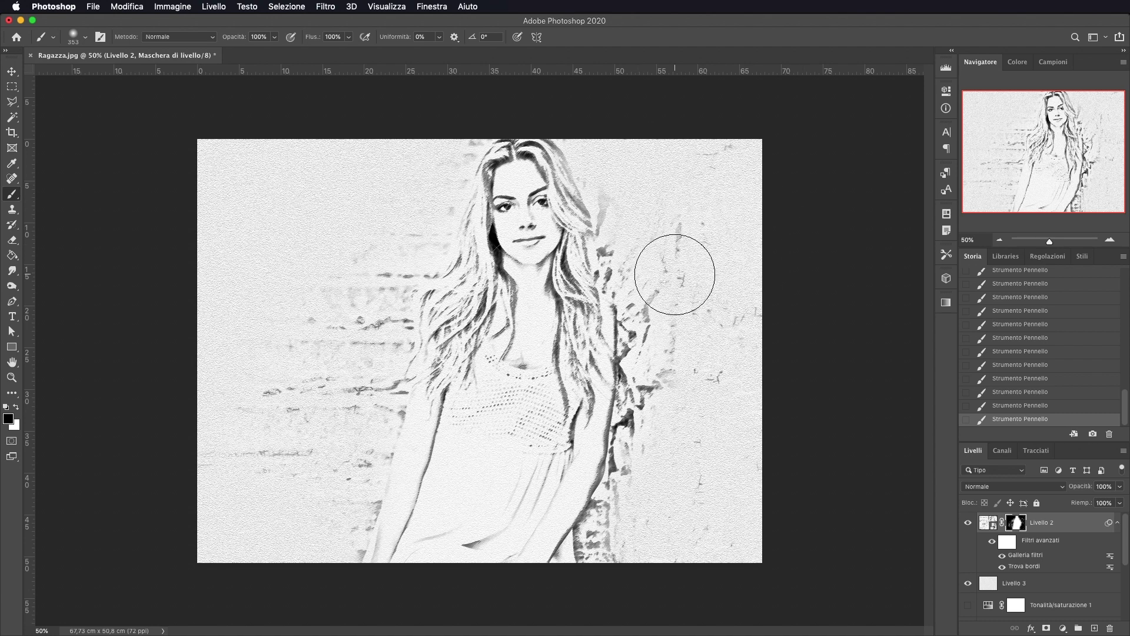
# Step: Switch the Brush tool to cracks brush 127 and reduce its size to 501 px
pyautogui.rightClick(699, 223)
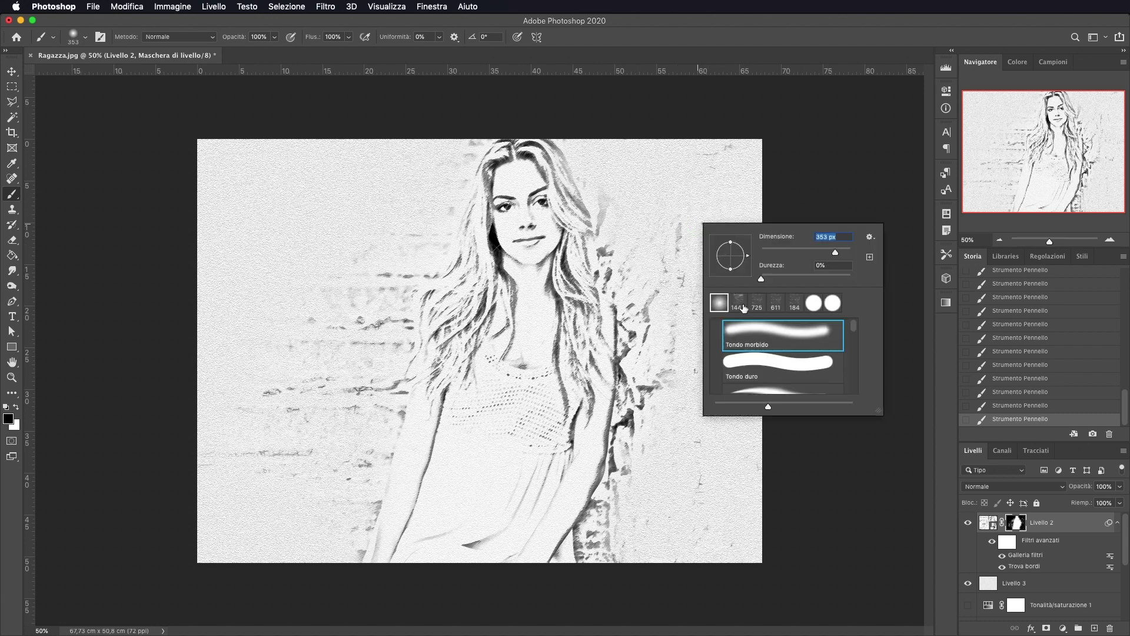
pyautogui.click(743, 307)
pyautogui.scroll(-3, 804, 371)
pyautogui.scroll(-5, 805, 368)
pyautogui.scroll(-6, 801, 350)
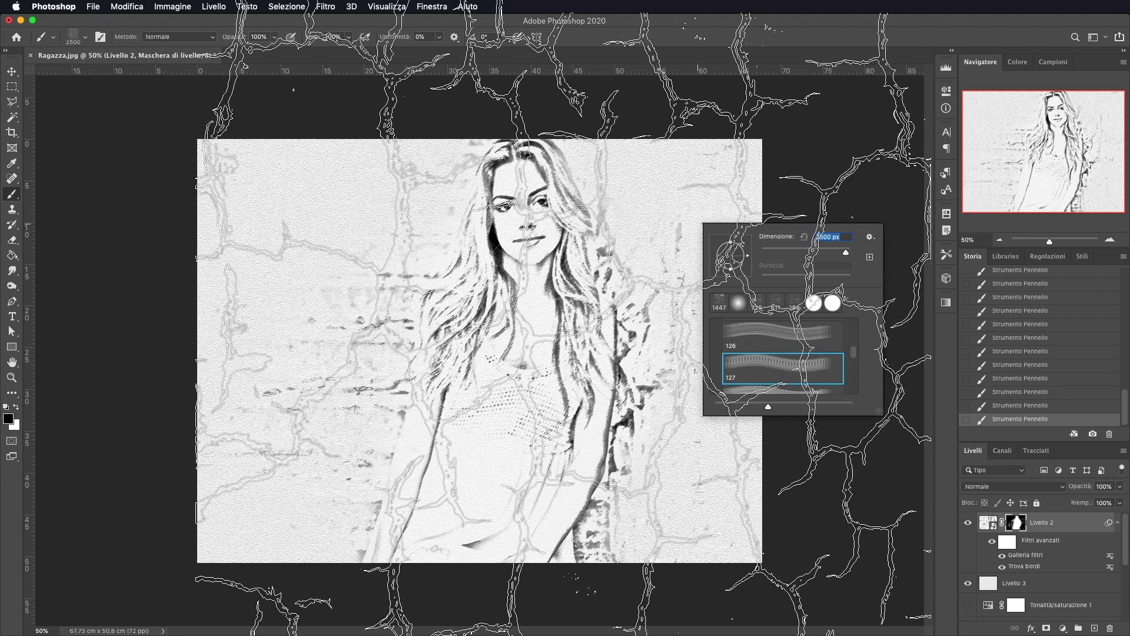
pyautogui.press('Return')
pyautogui.moveTo(636, 285); pyautogui.dragTo(495, 283)
pyautogui.moveTo(675, 223); pyautogui.dragTo(646, 224)
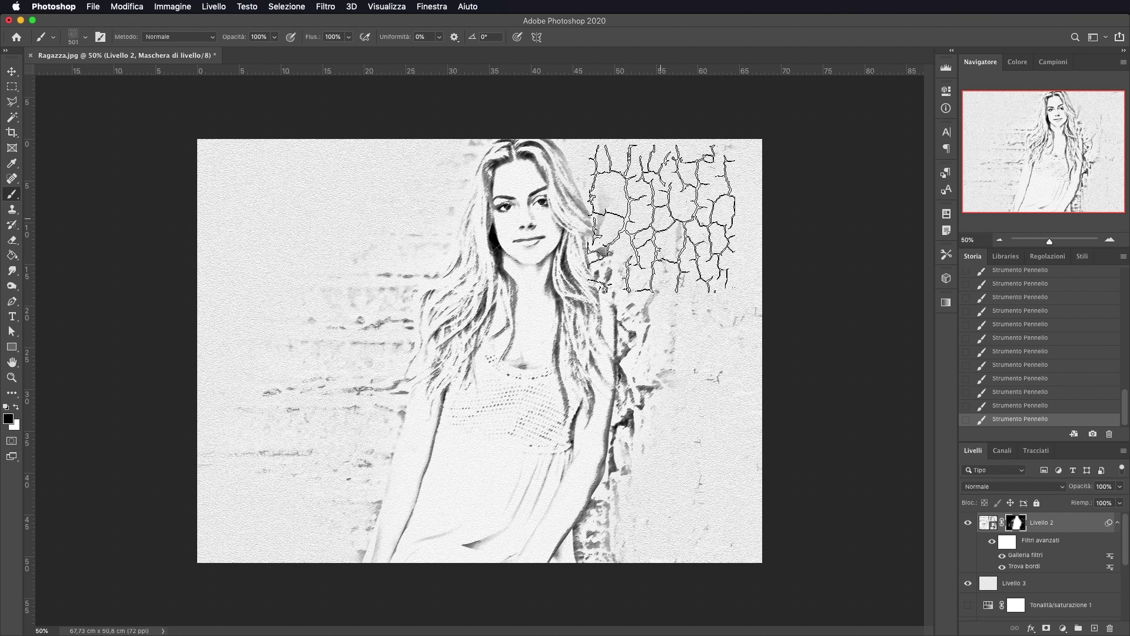
pyautogui.rightClick(672, 227)
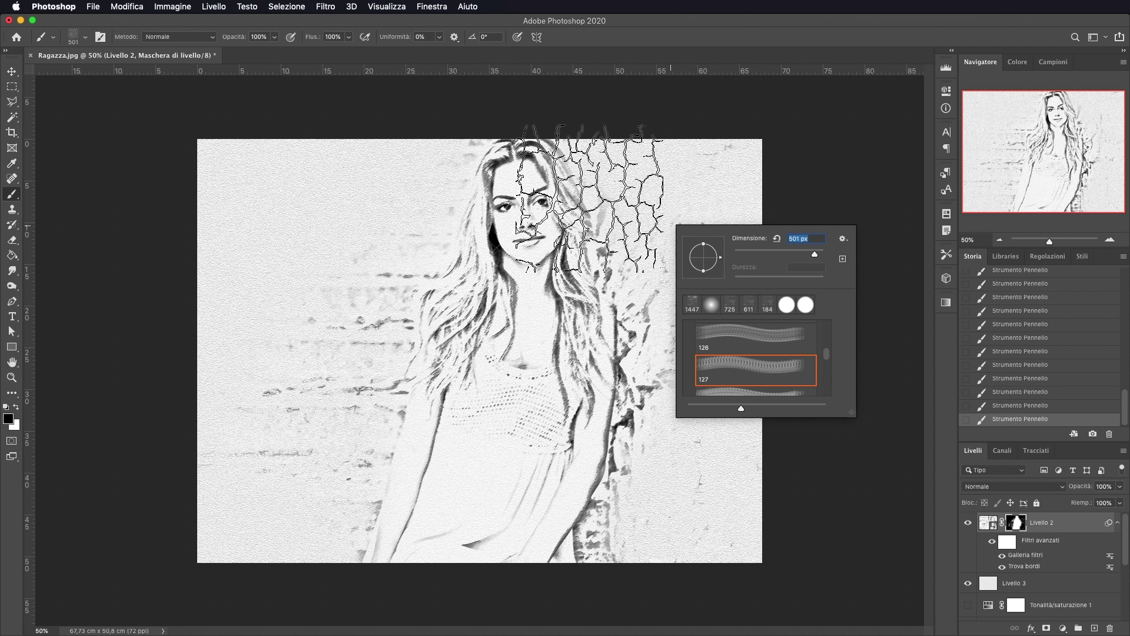
pyautogui.press('Return')
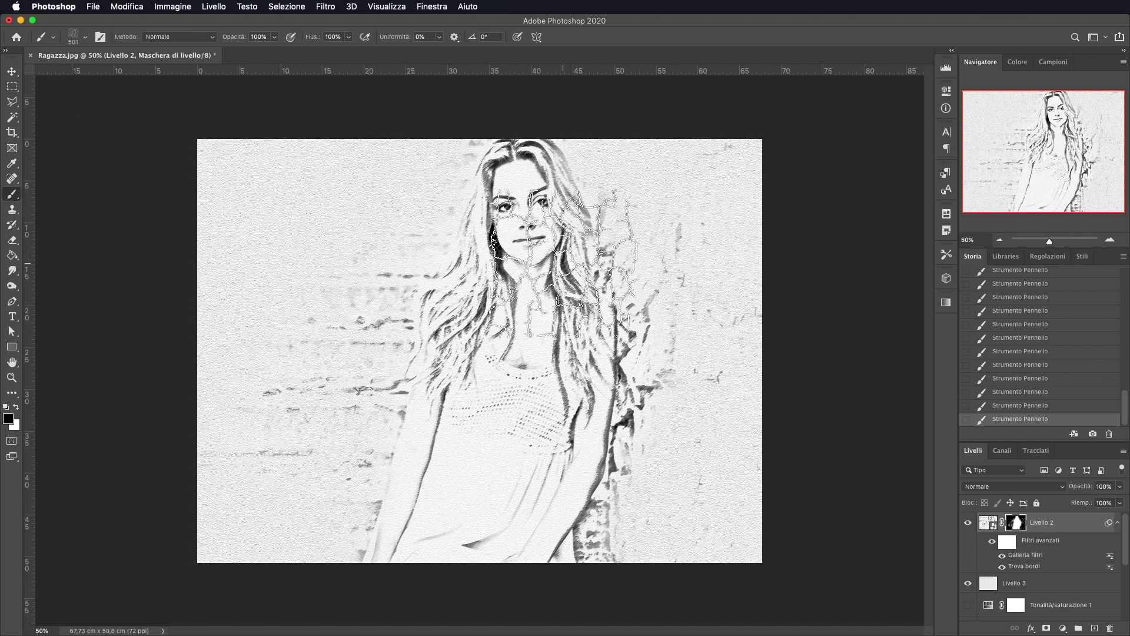
# Step: Stamp white cracks on the mask on both sides of the woman's head with the canvas view rotated, and return the view upright
pyautogui.press('r')
pyautogui.moveTo(589, 236); pyautogui.dragTo(573, 395)
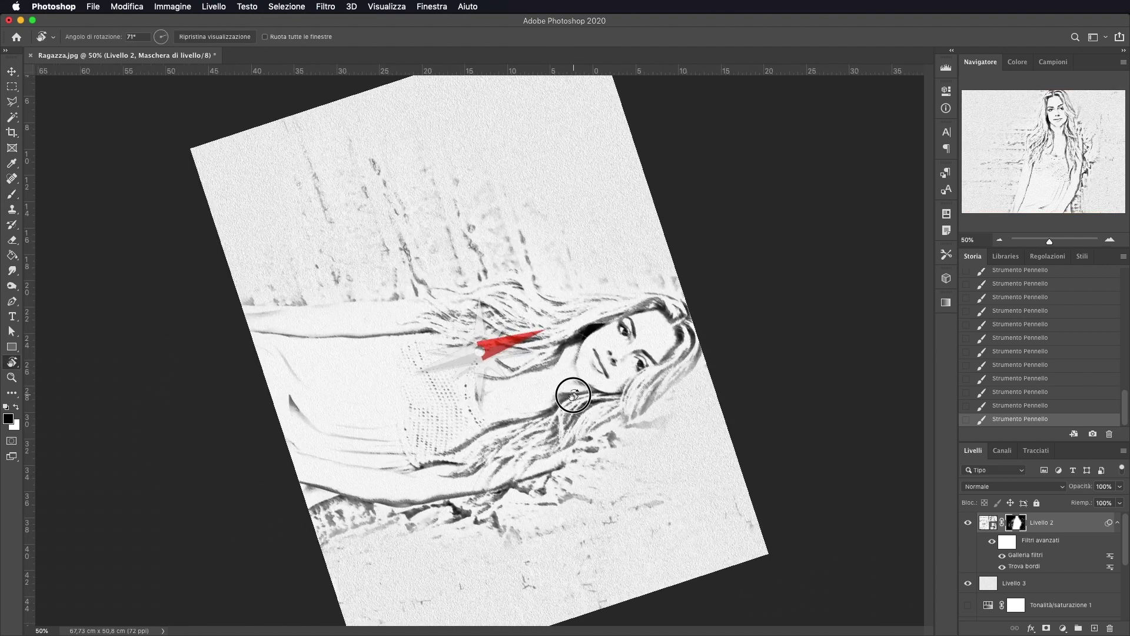
pyautogui.press('b')
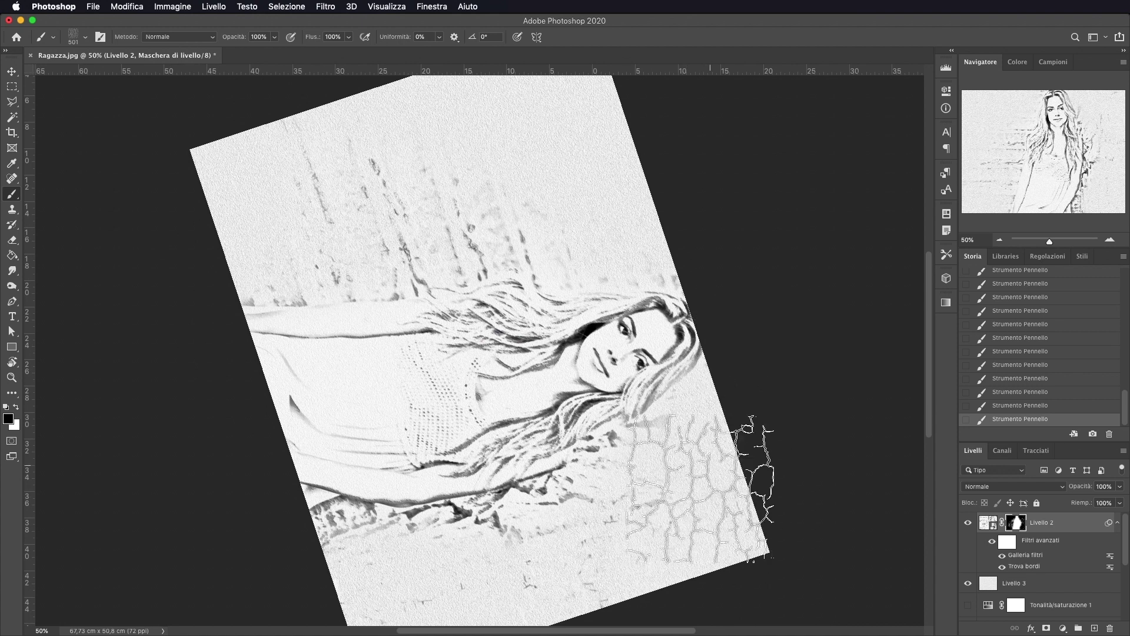
pyautogui.press('r')
pyautogui.moveTo(634, 410)
pyautogui.mouseDown()
pyautogui.moveTo(618, 194)
pyautogui.moveTo(511, 135)
pyautogui.moveTo(714, 393)
pyautogui.moveTo(719, 235)
pyautogui.moveTo(714, 369)
pyautogui.moveTo(676, 447)
pyautogui.mouseUp()
pyautogui.press('b')
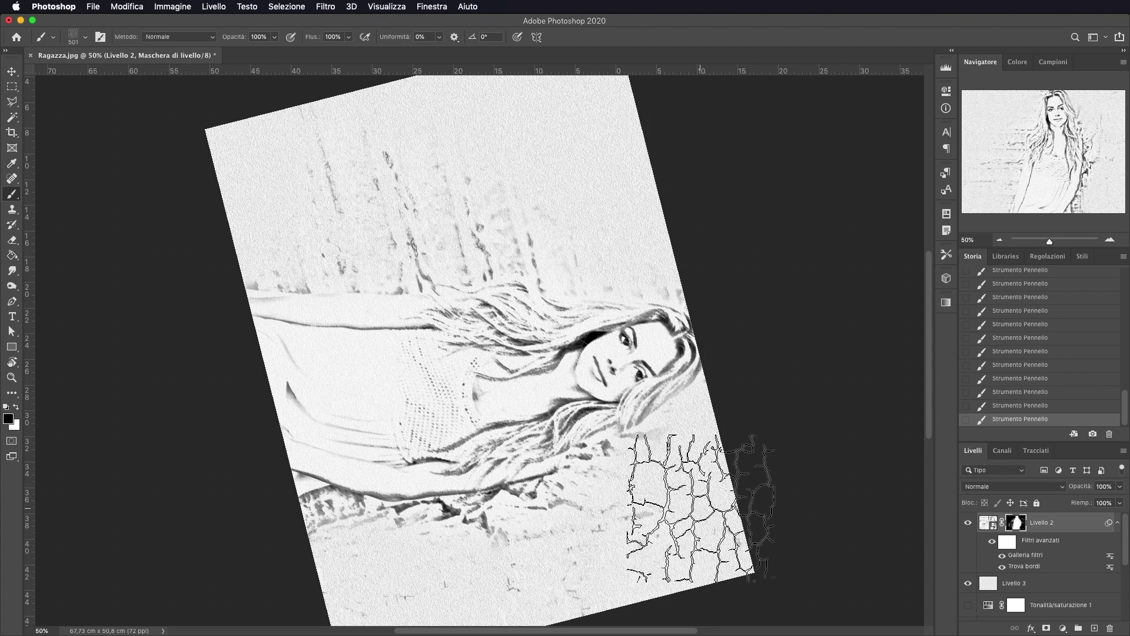
pyautogui.press('x')
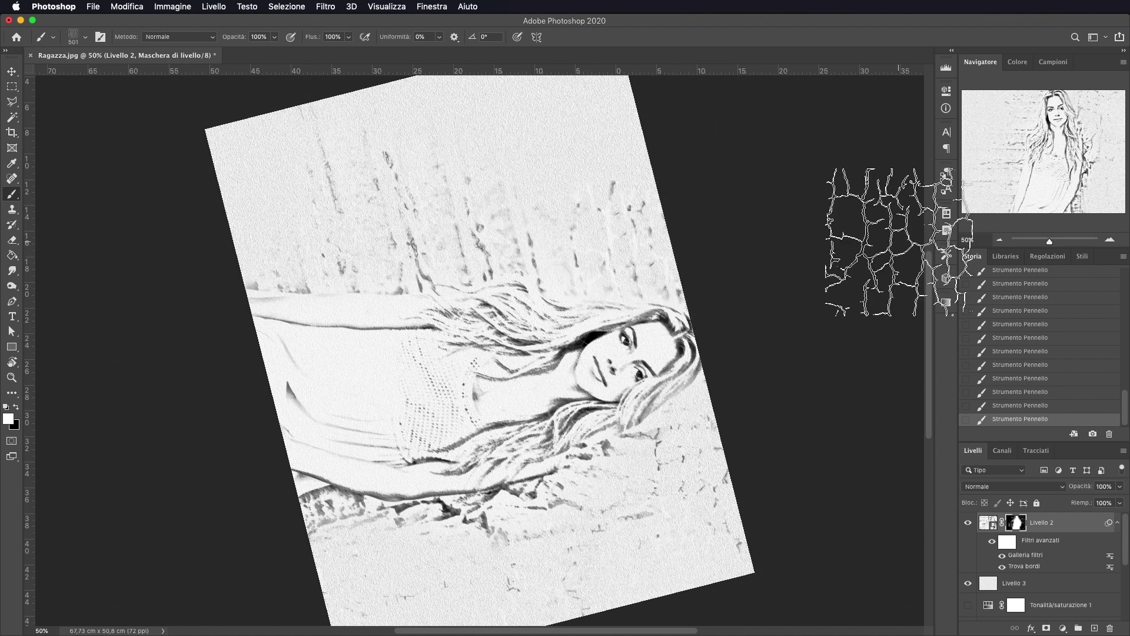
pyautogui.press('r')
pyautogui.moveTo(815, 270)
pyautogui.mouseDown()
pyautogui.moveTo(761, 109)
pyautogui.moveTo(621, 65)
pyautogui.moveTo(535, 66)
pyautogui.moveTo(553, 65)
pyautogui.mouseUp()
pyautogui.press('b')
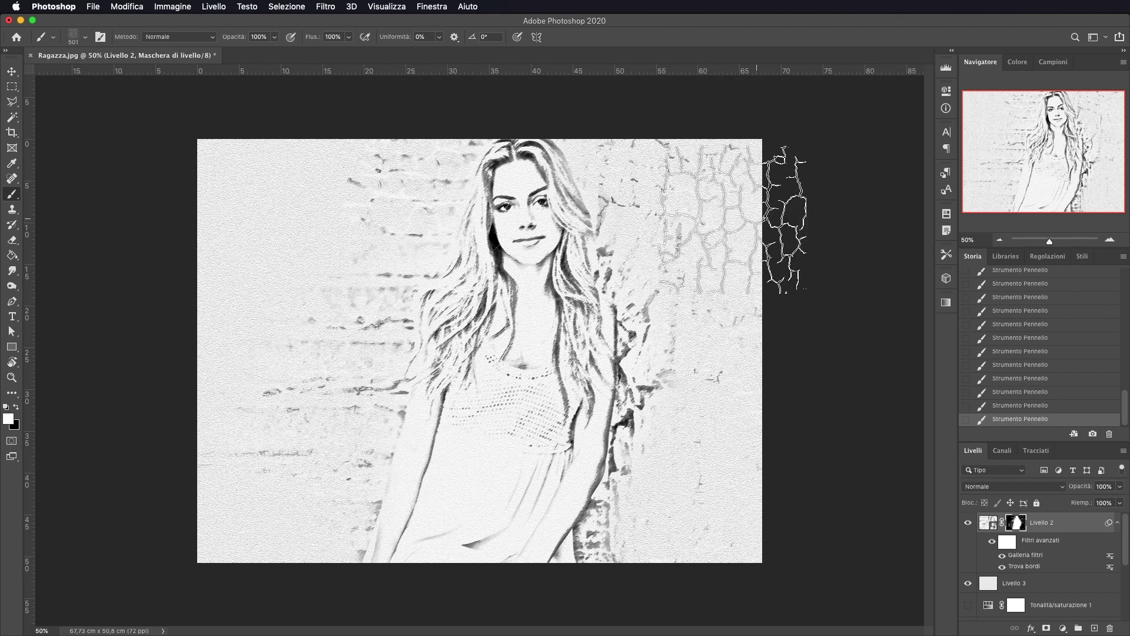
# Step: Compare the original Ragazza.jpg state with the finished sketch in the history, ending on the latest brush state
pyautogui.scroll(3, 1045, 337)
pyautogui.scroll(5, 1044, 336)
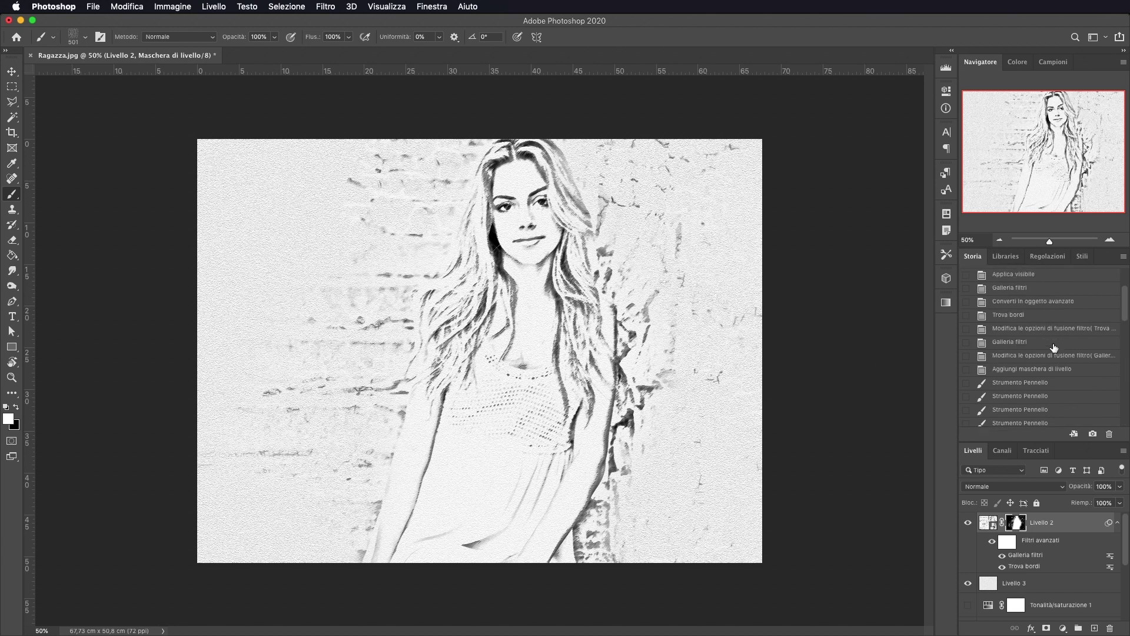
pyautogui.click(1056, 285)
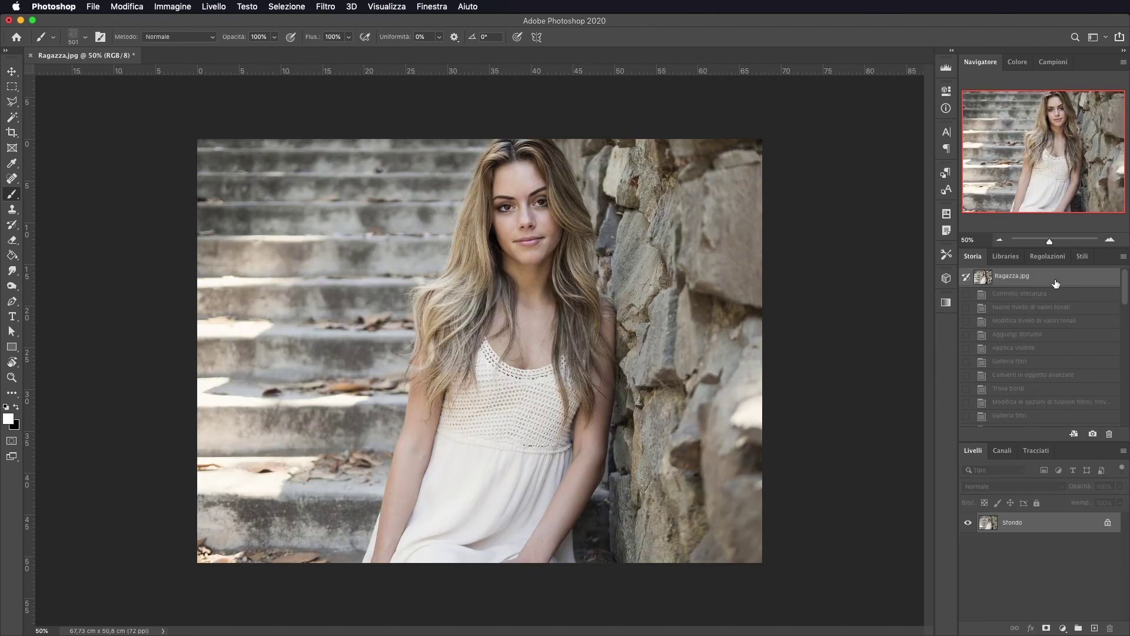
pyautogui.scroll(-10, 1056, 377)
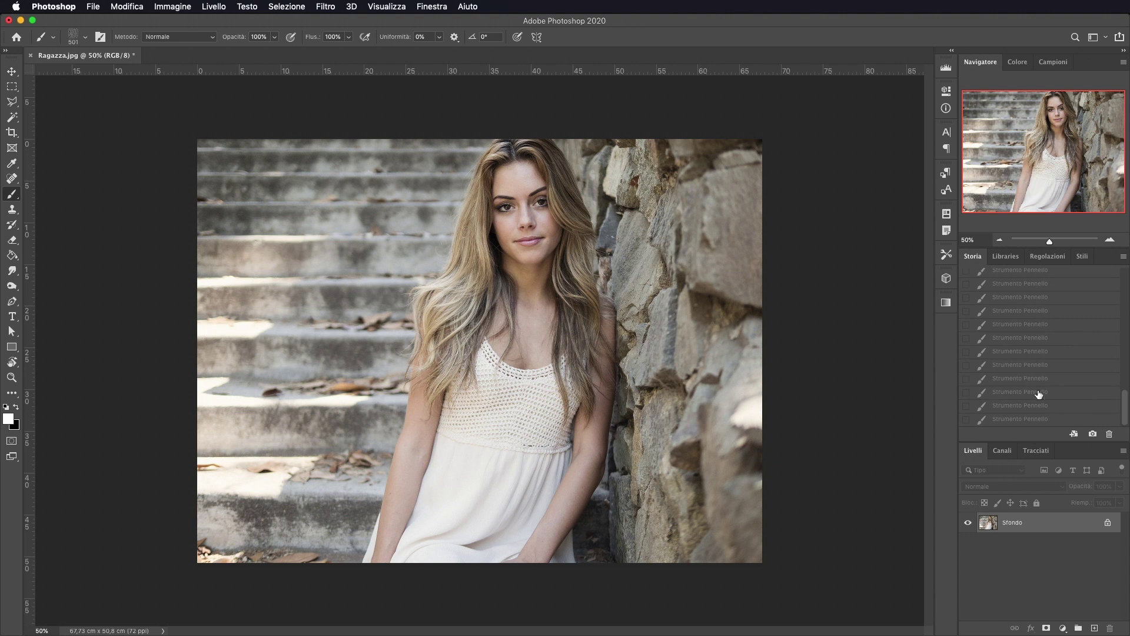
pyautogui.click(1037, 419)
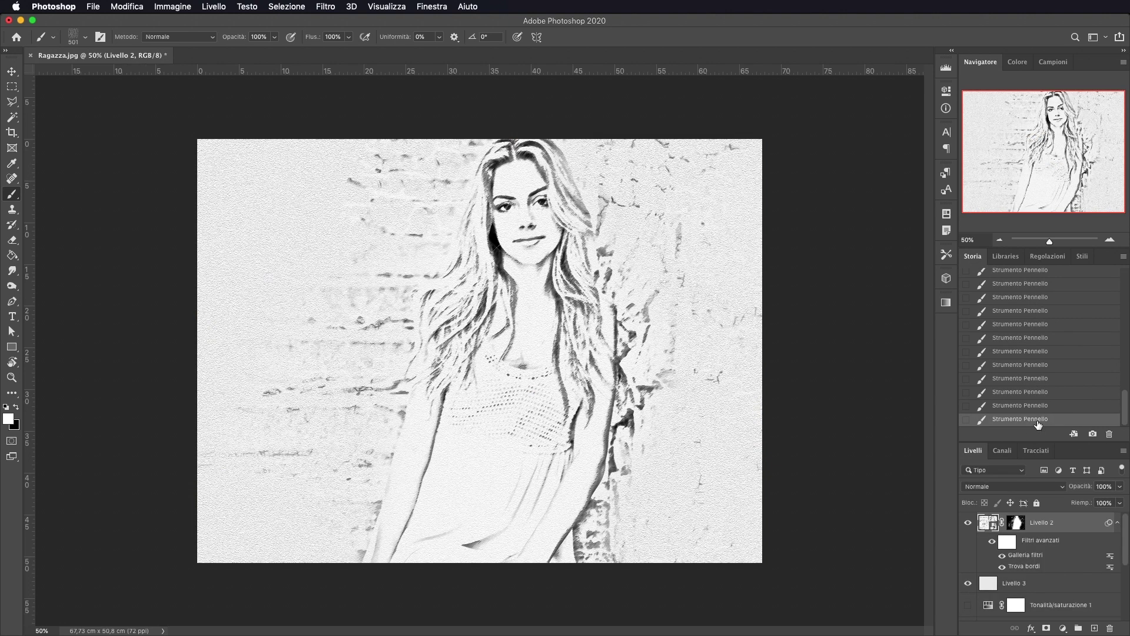